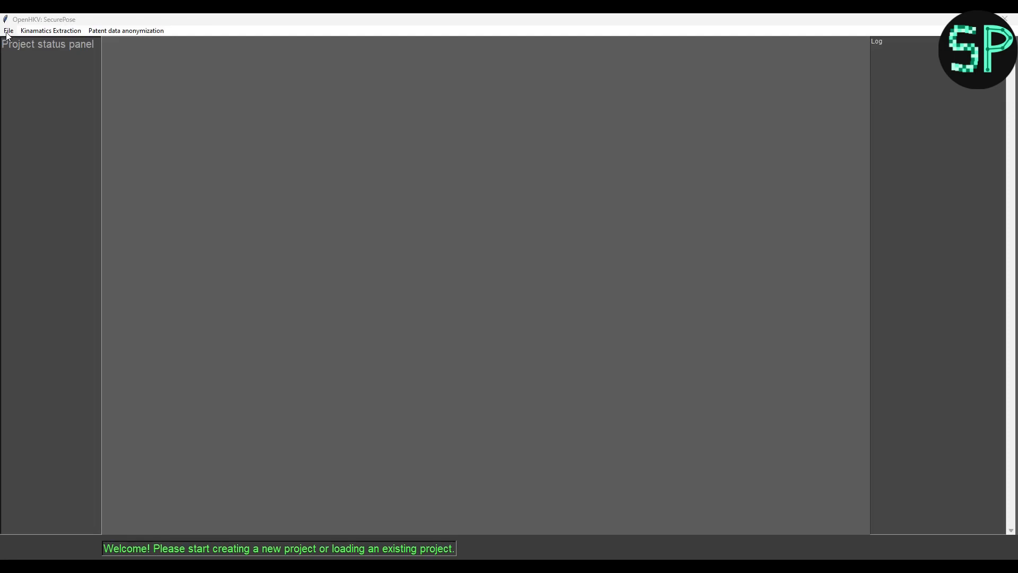
Step: Create a new project named test_01 with the videos muted
left_click(8, 31)
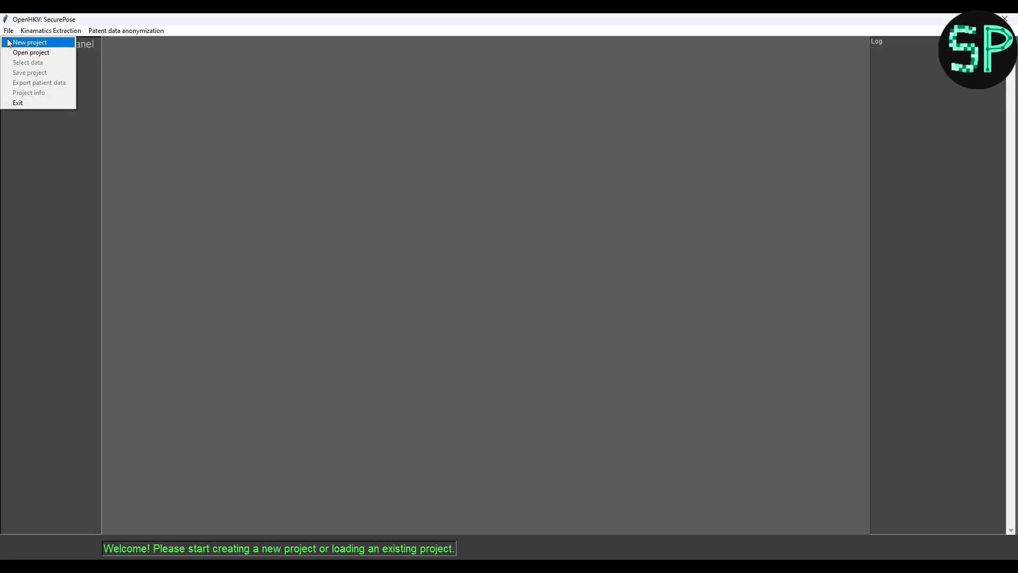
left_click(10, 44)
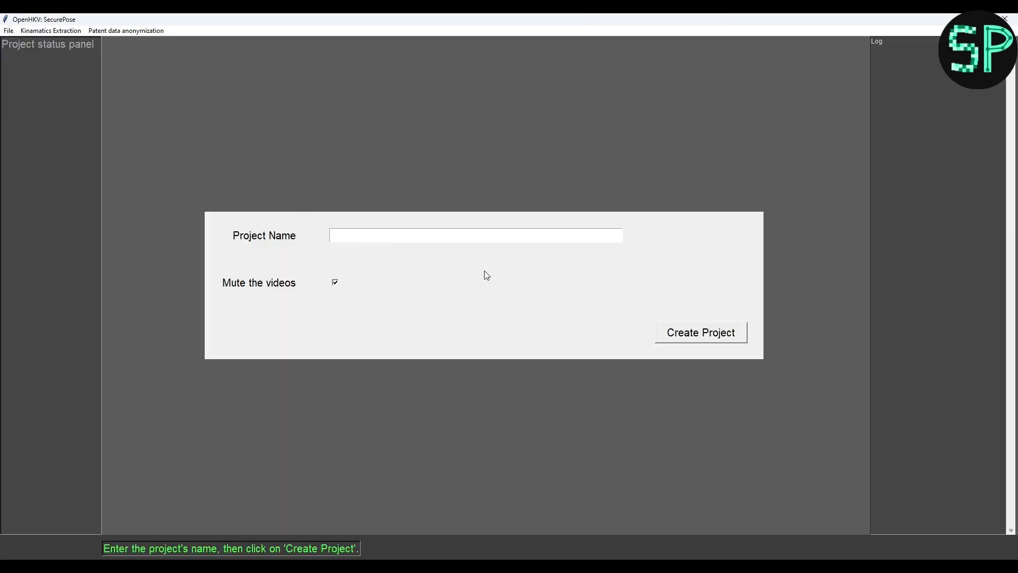
type("test_01")
left_click(732, 336)
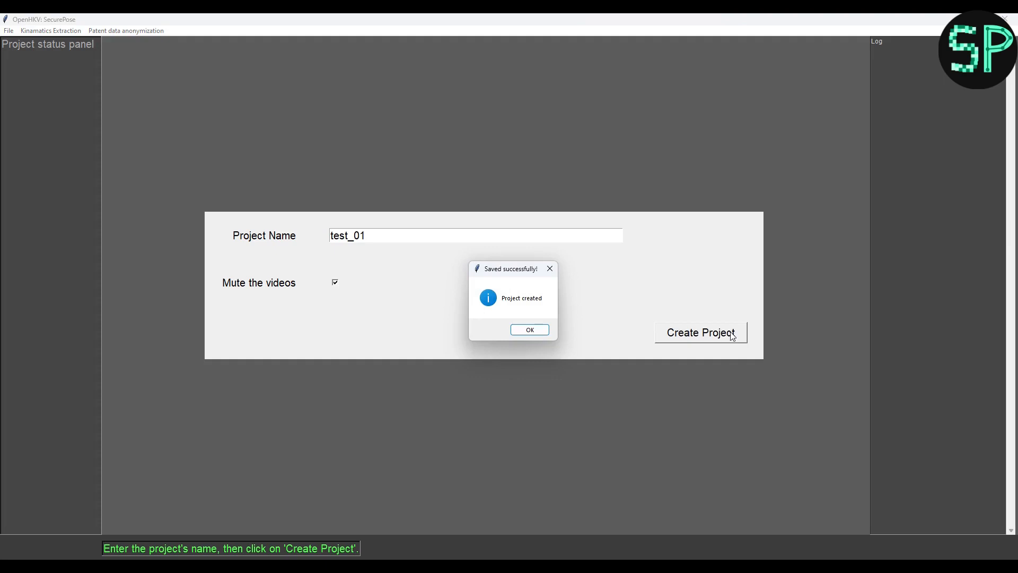
left_click(530, 329)
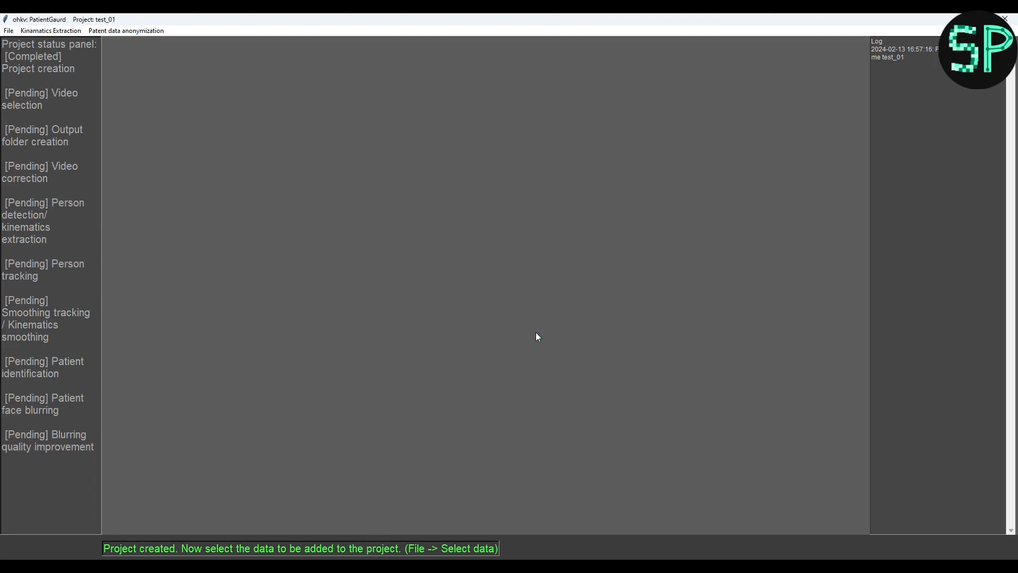
Step: Load the videos test_video and test_video_2 from the Desktop into the project
left_click(10, 32)
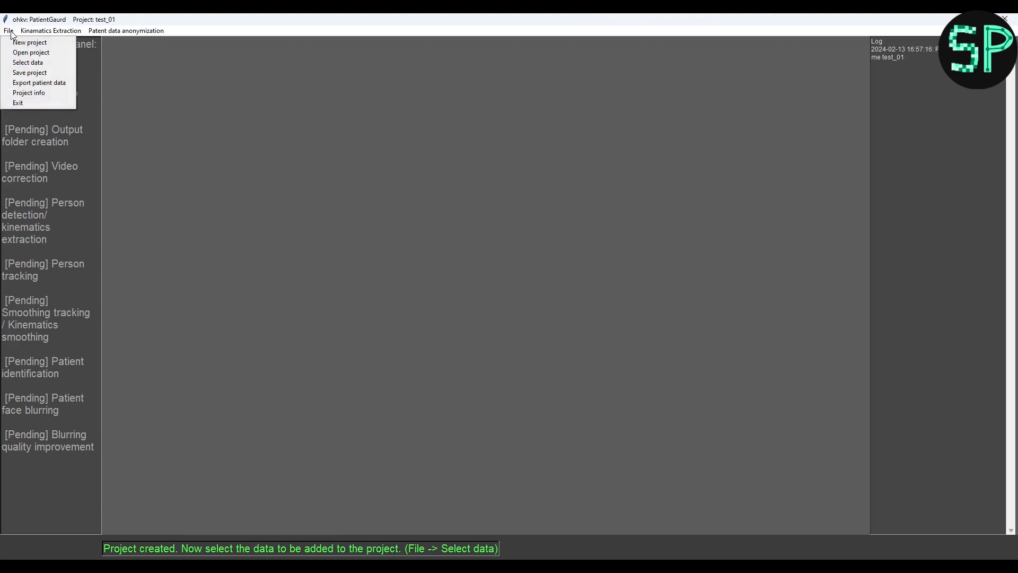
left_click(25, 64)
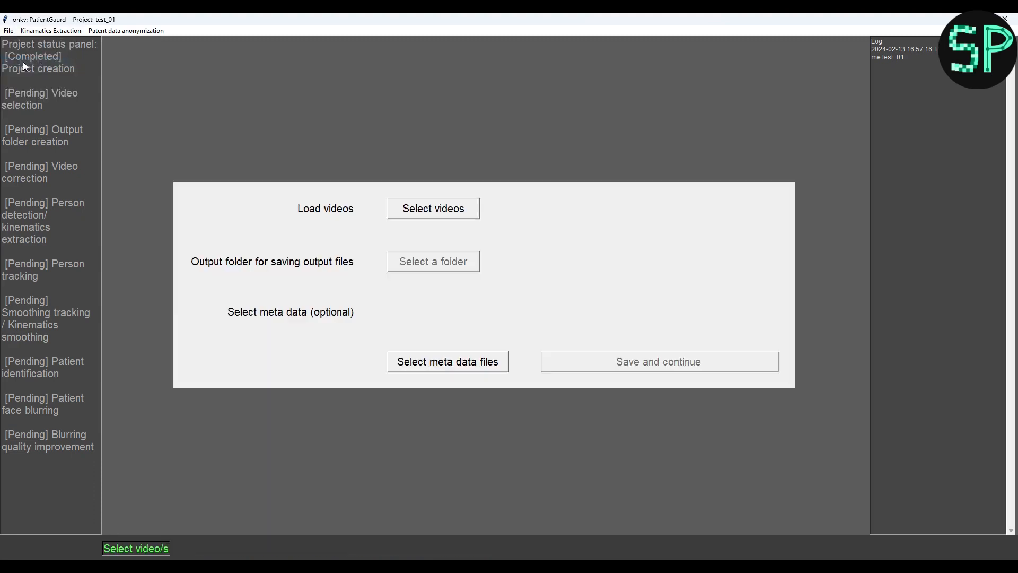
left_click(423, 213)
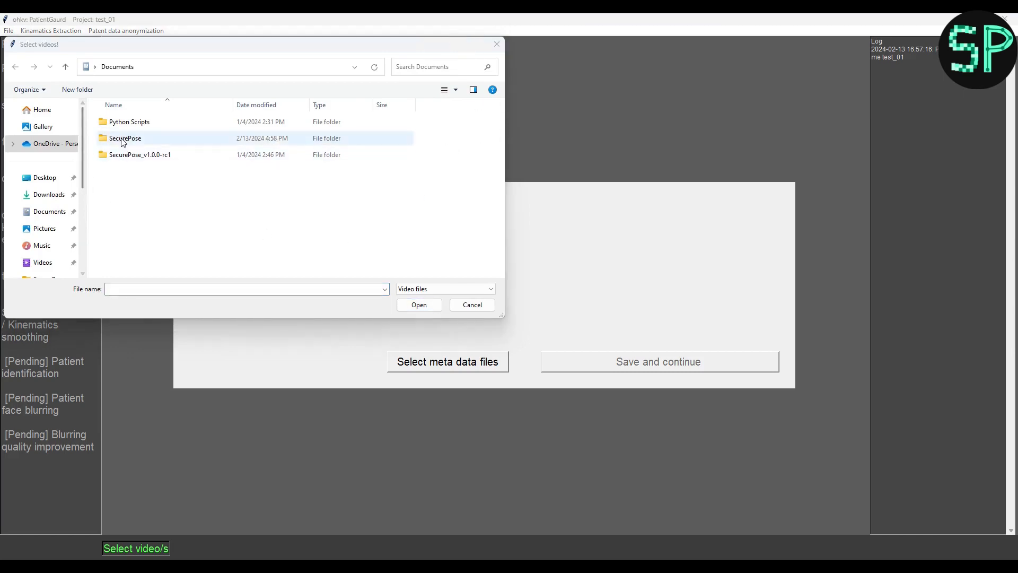
left_click(45, 178)
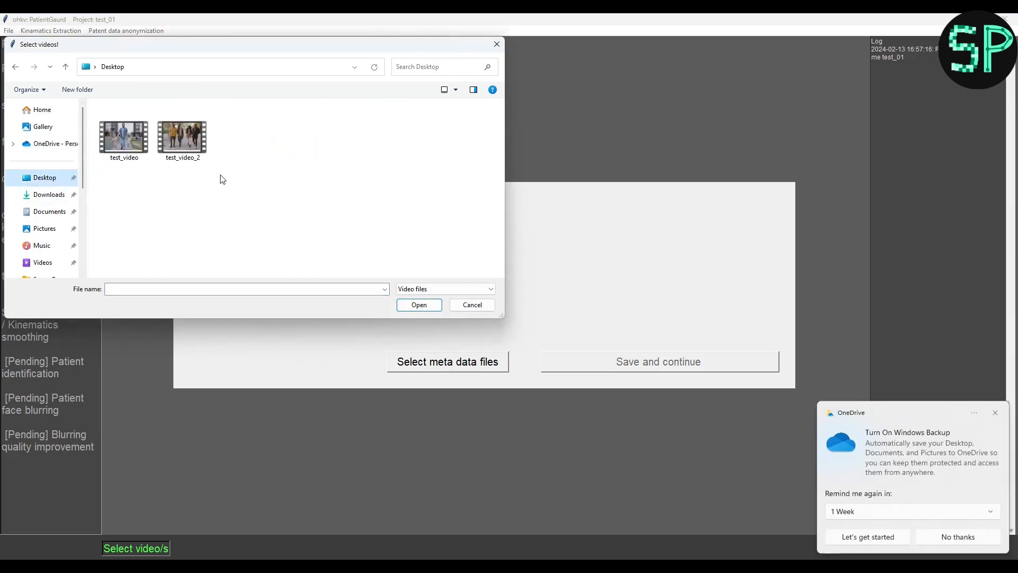
left_click(124, 137)
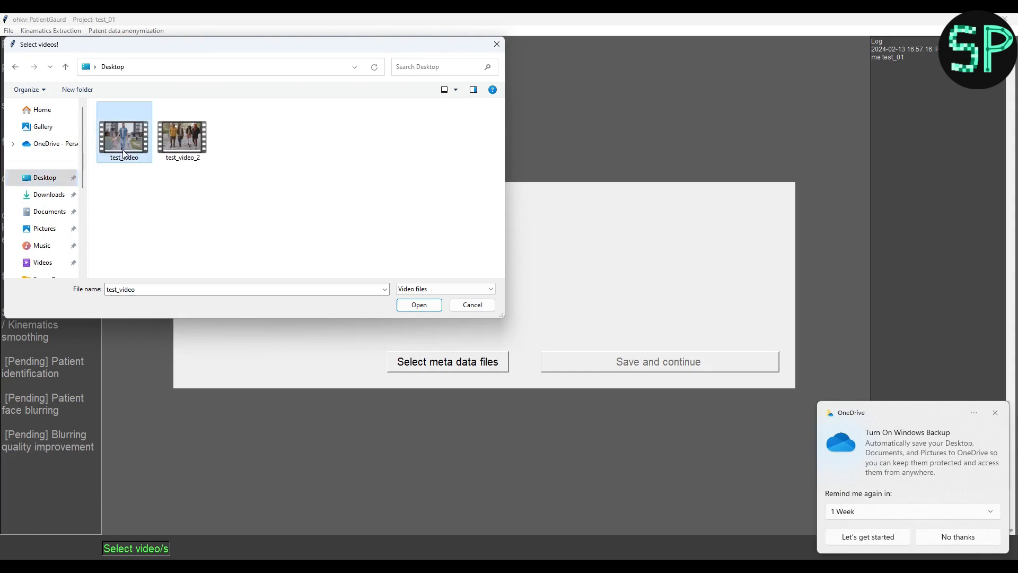
left_click_drag(218, 217, 106, 109)
left_click(417, 306)
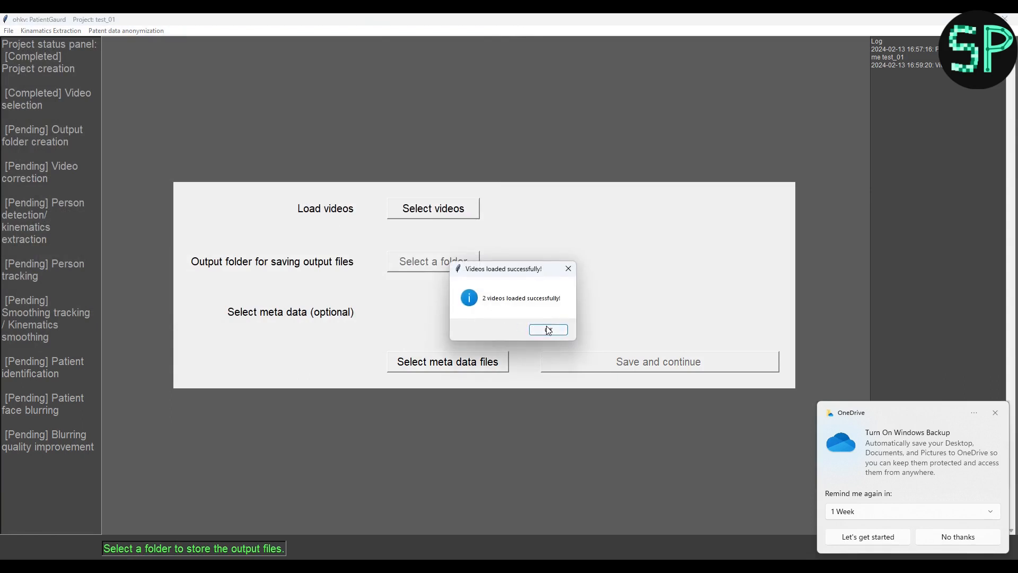
left_click(548, 329)
Step: Set the Desktop as the location for the project's output folder and dismiss the OneDrive backup reminder
left_click(442, 267)
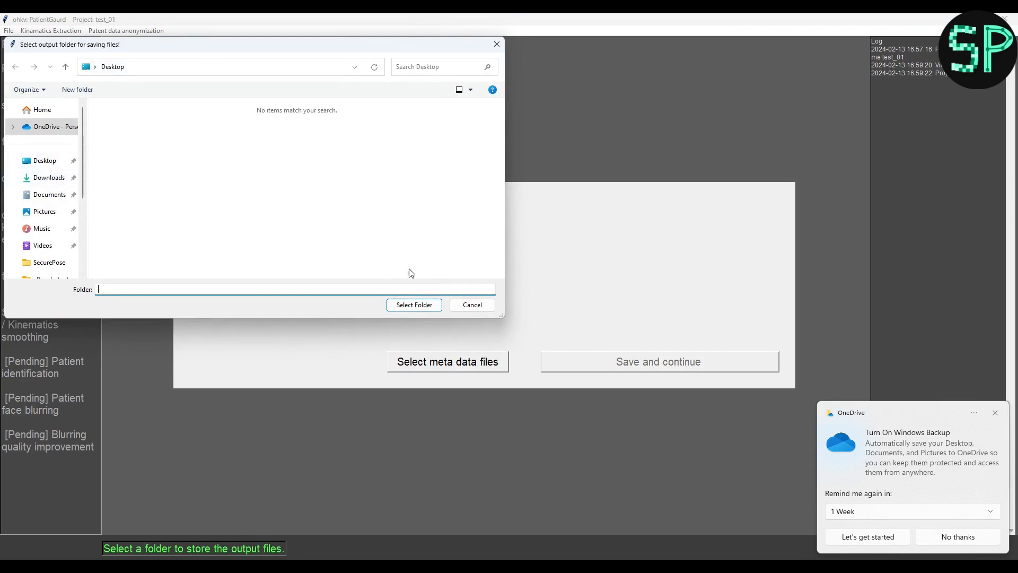
left_click(412, 304)
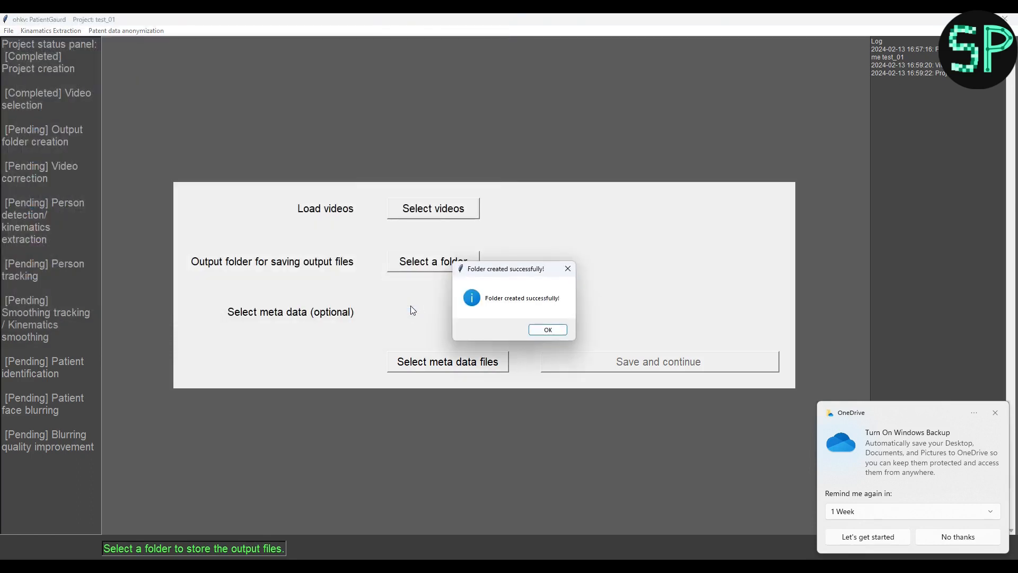
left_click(551, 329)
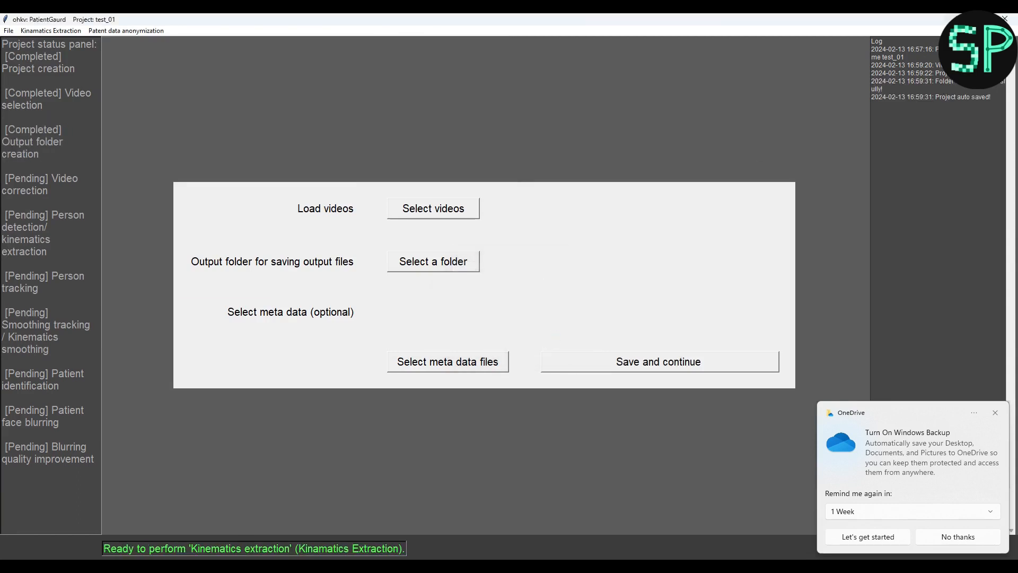
left_click(996, 413)
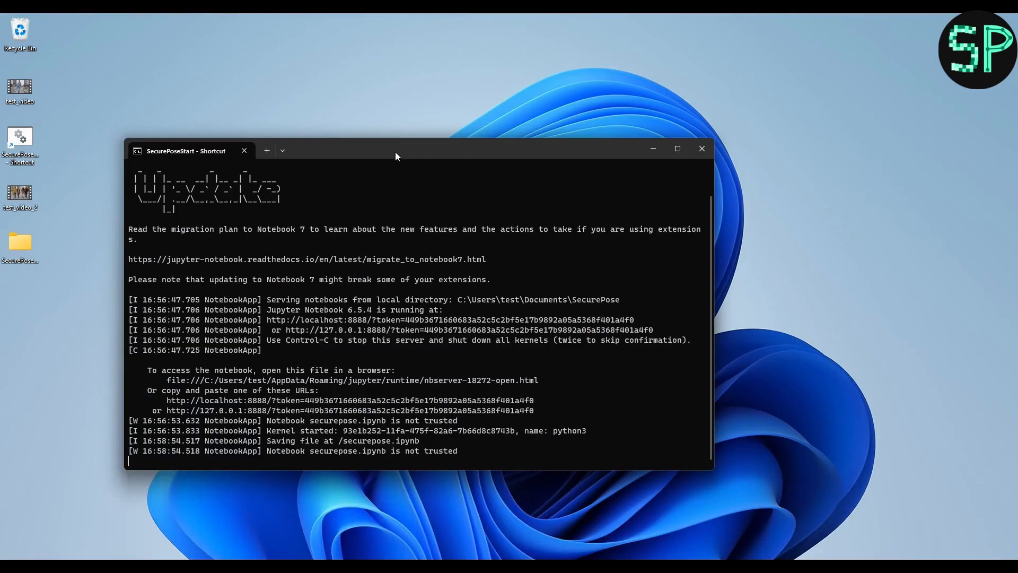
Step: Examine the contents of the project's output folder SecurePoseOutputFolder_test_01 on the Windows desktop, then close it
left_click_drag(395, 152, 607, 90)
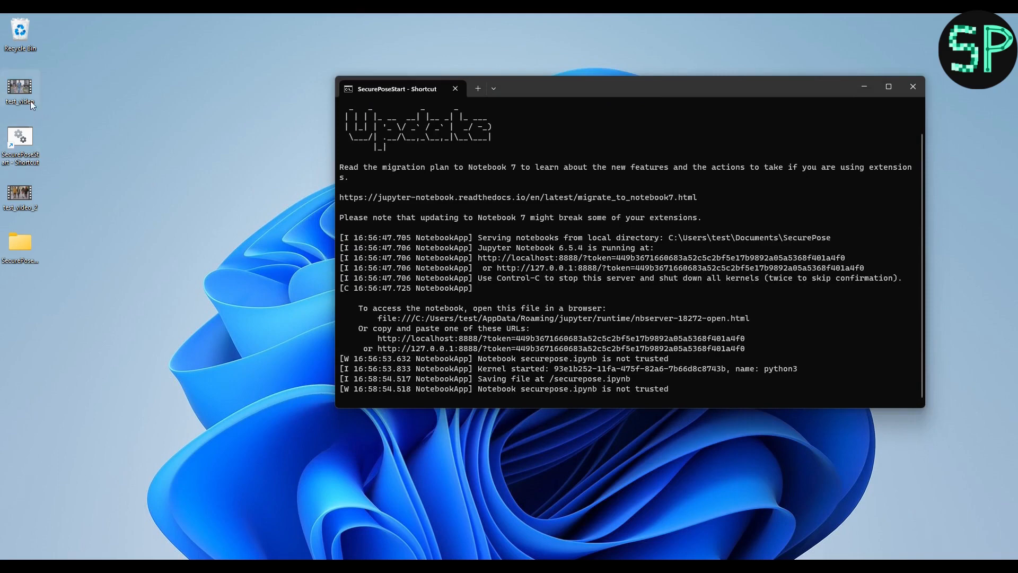
double_click(21, 259)
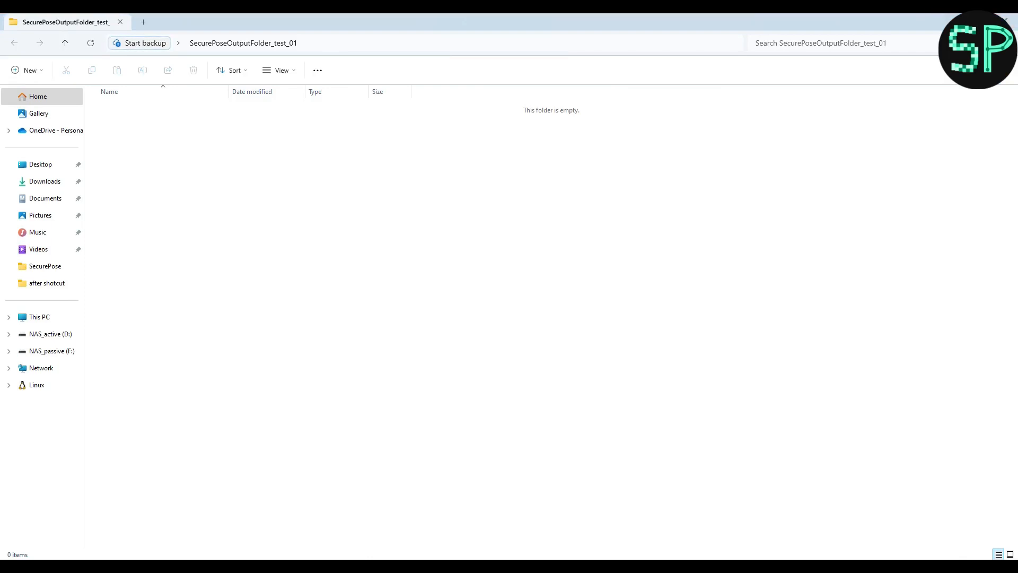
left_click(957, 21)
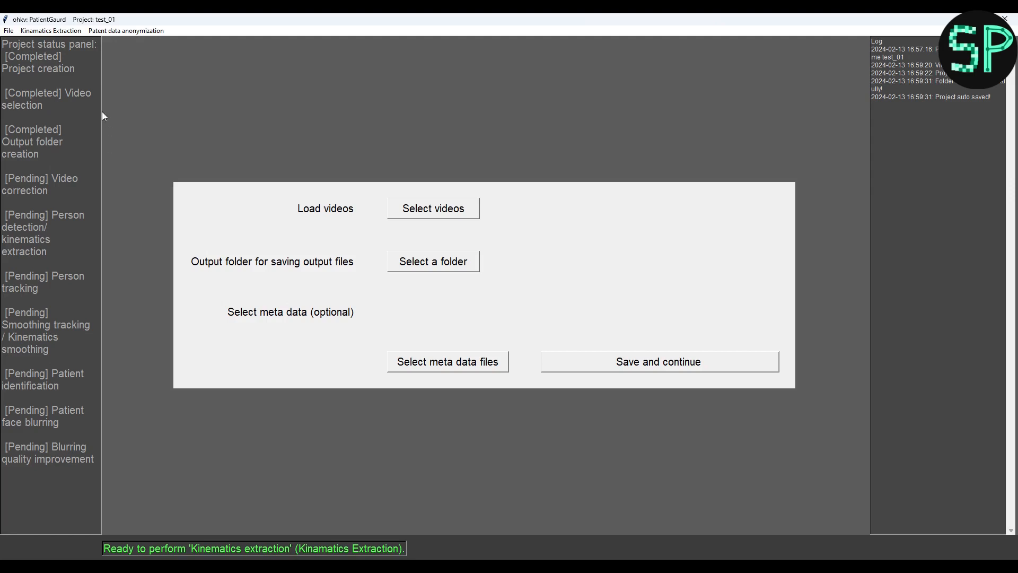
Step: Run video correction by pre-processing the loaded videos
left_click(45, 31)
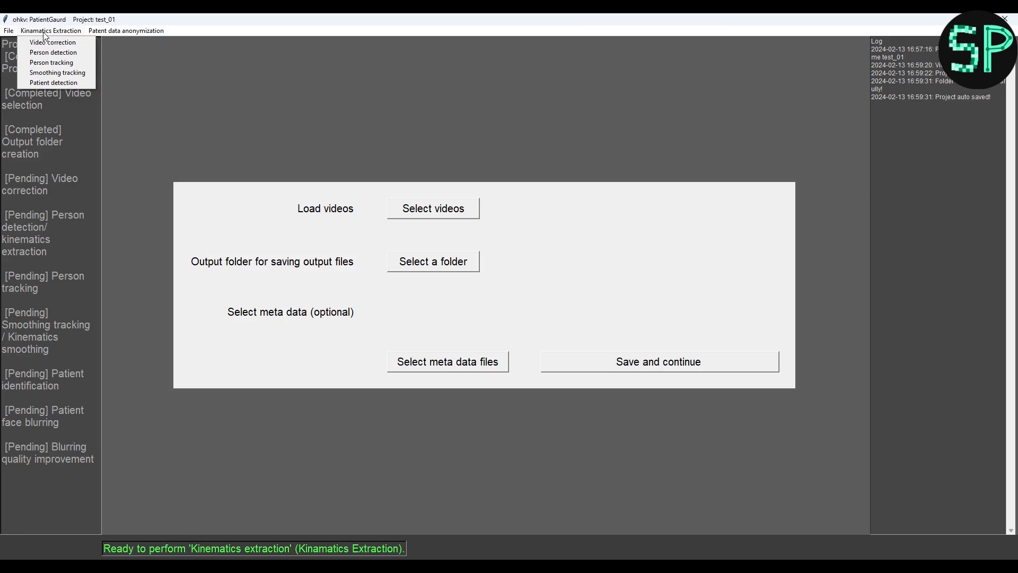
left_click(52, 43)
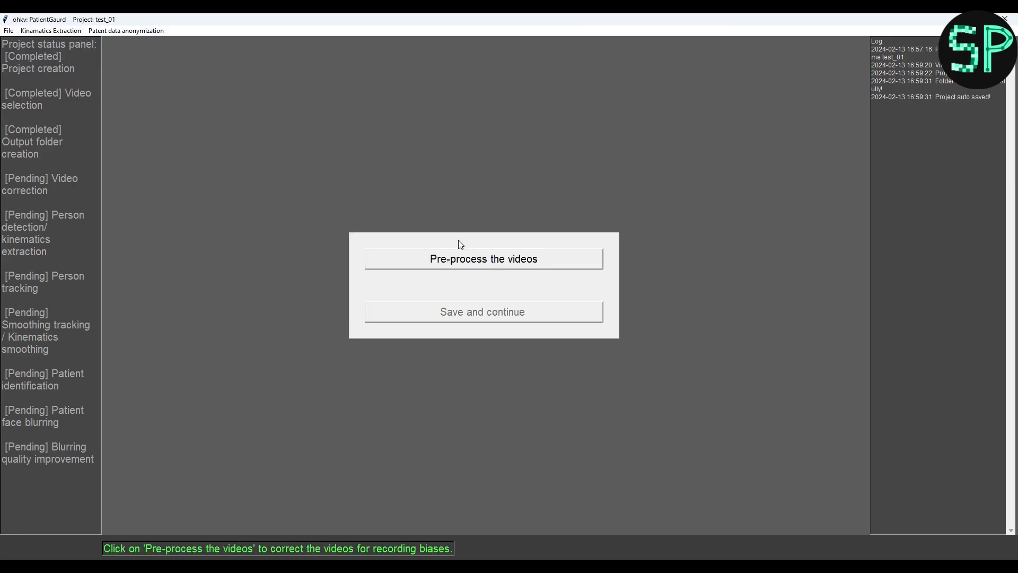
left_click(459, 262)
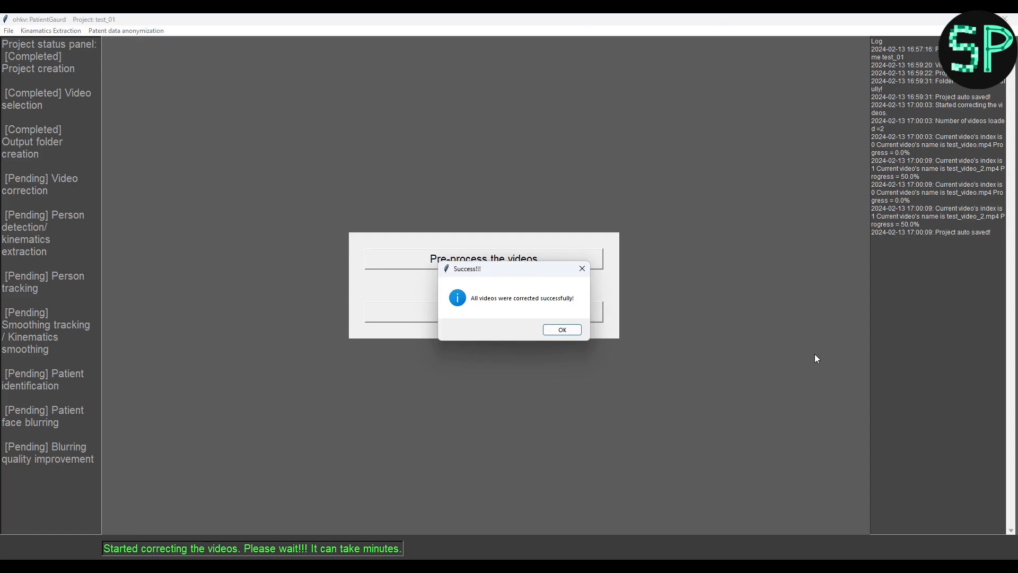
left_click(562, 330)
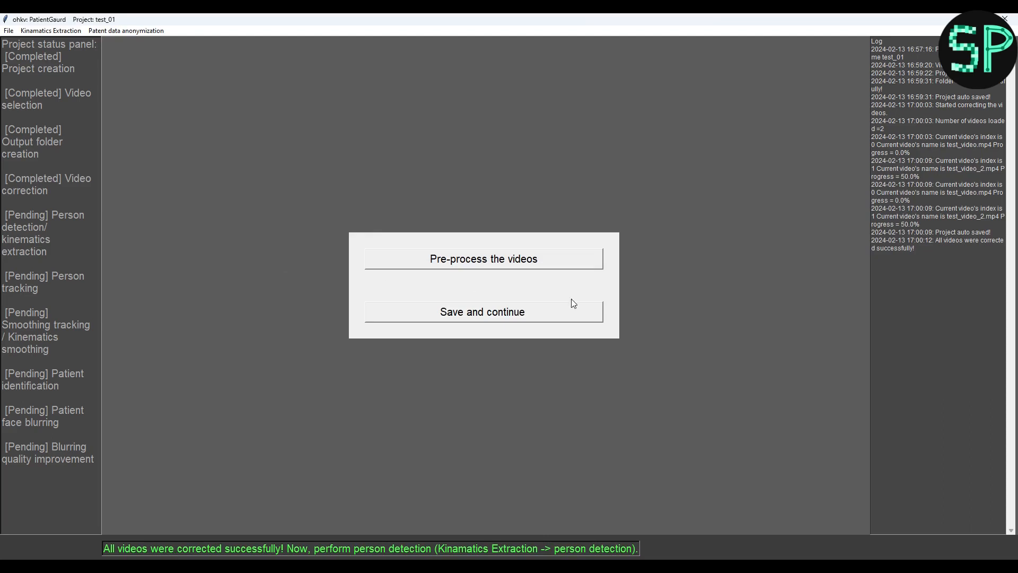
Step: Run person detection by extracting key points from the videos with the extraction preview enabled
left_click(67, 31)
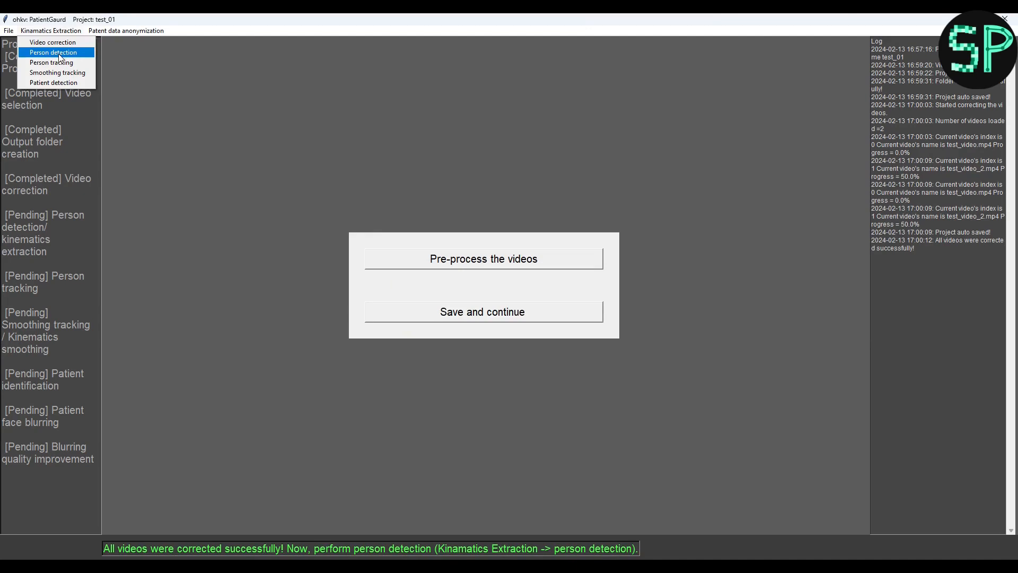
left_click(53, 52)
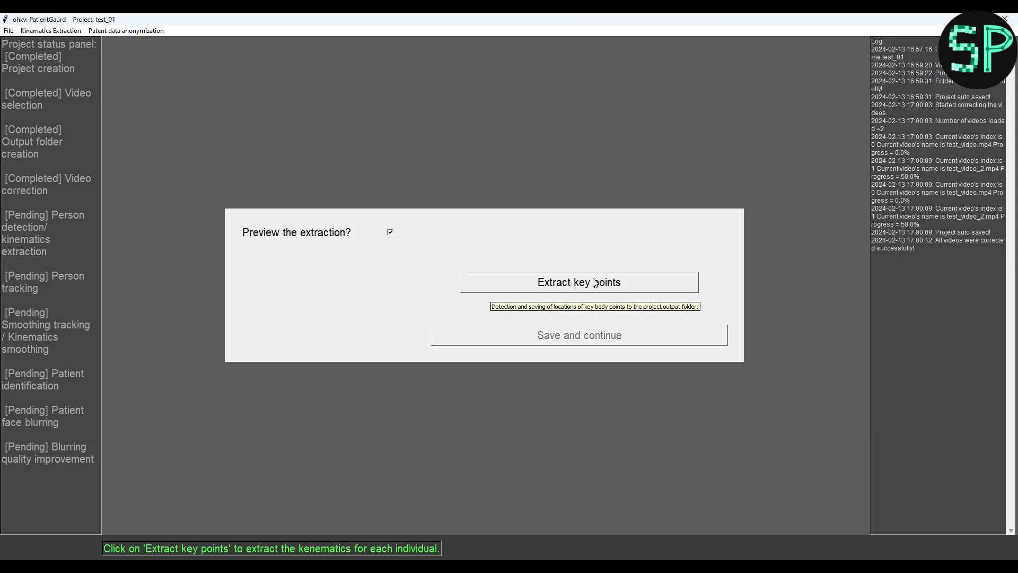
left_click(390, 232)
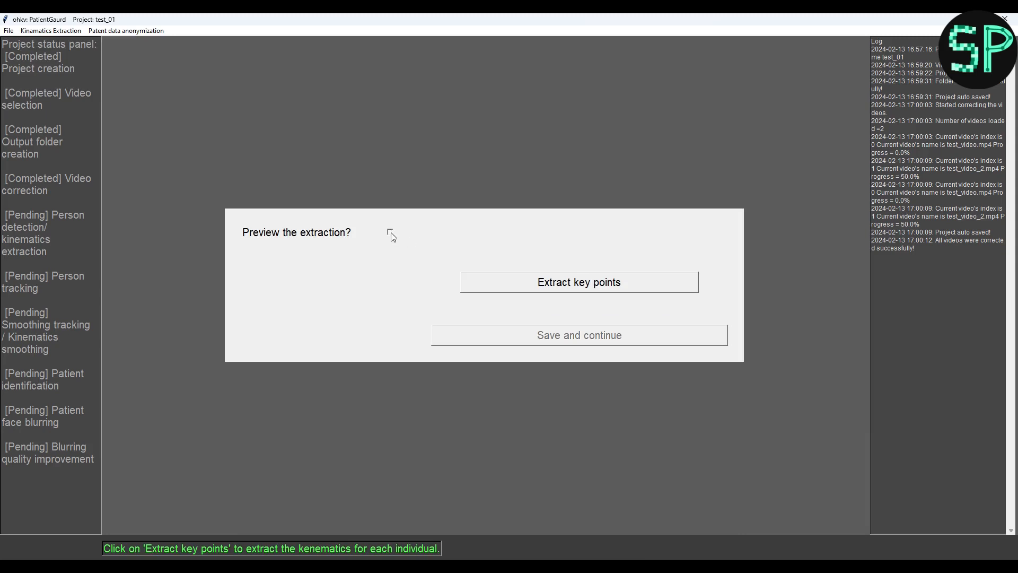
left_click(590, 287)
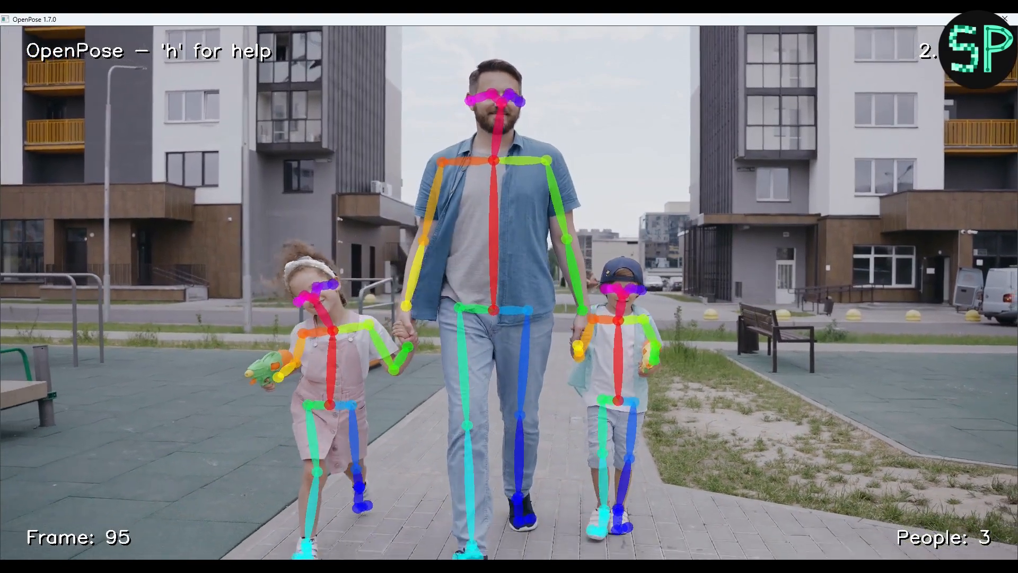
Step: Examine the GPU, CPU and memory performance in Task Manager while the key point extraction runs
right_click(524, 565)
left_click(568, 535)
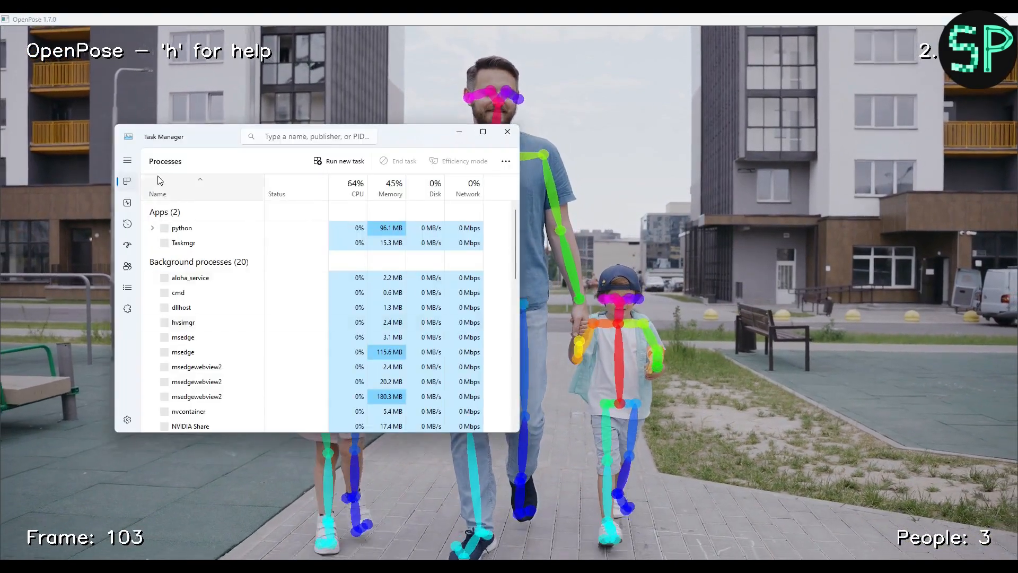
left_click(127, 203)
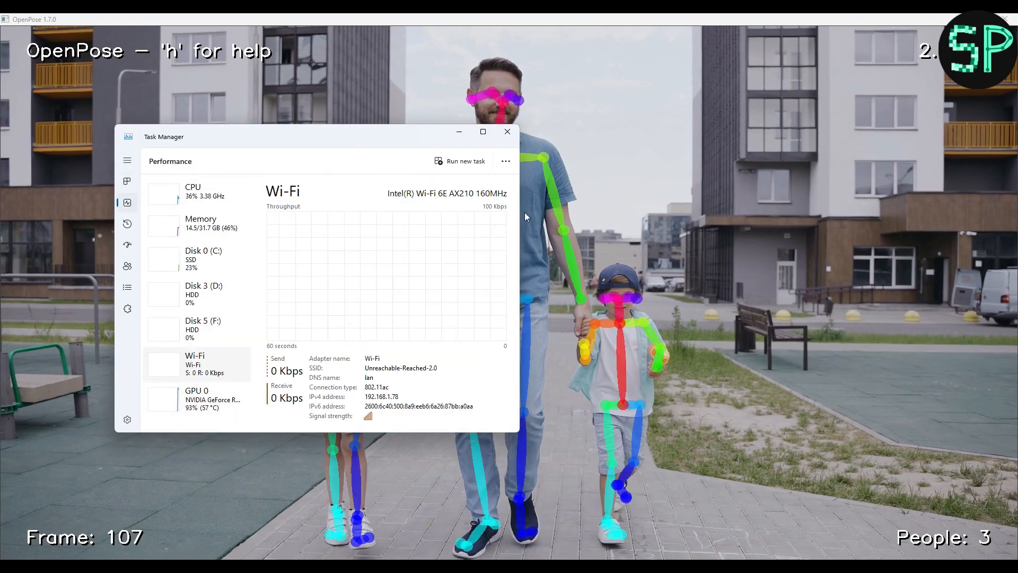
left_click(201, 405)
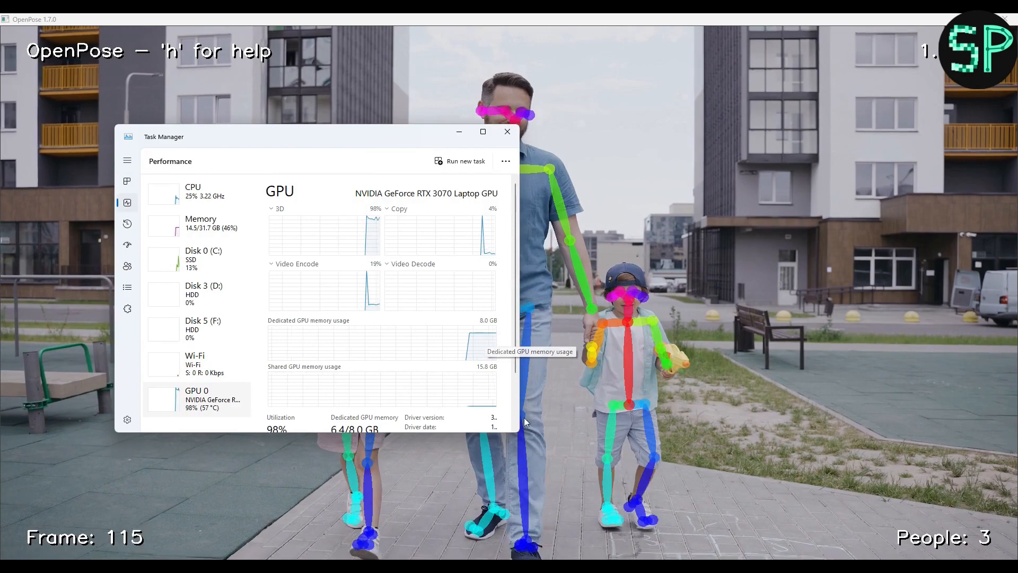
left_click(515, 429)
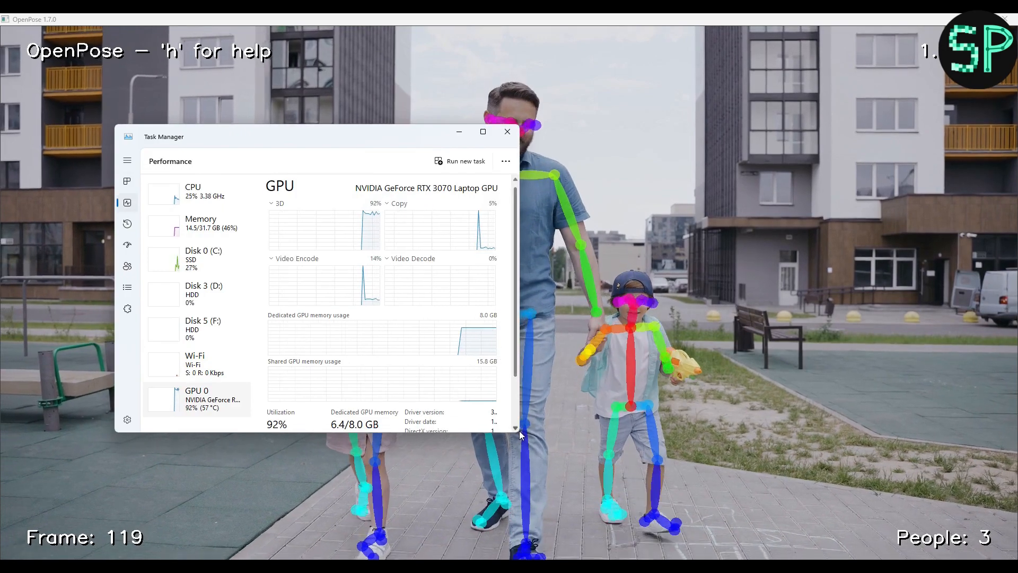
left_click_drag(518, 432, 704, 519)
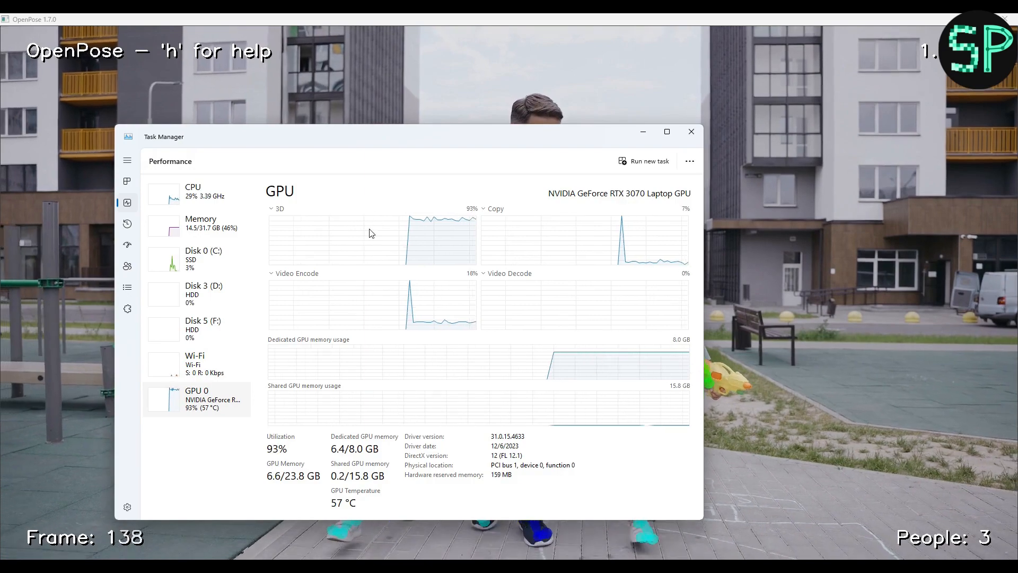
left_click(215, 194)
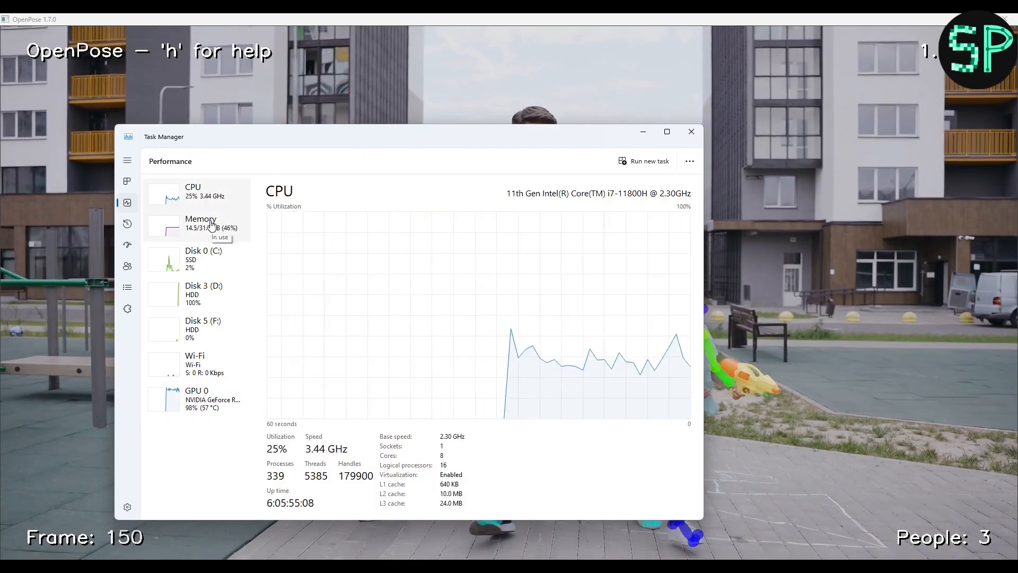
left_click(217, 226)
left_click(637, 17)
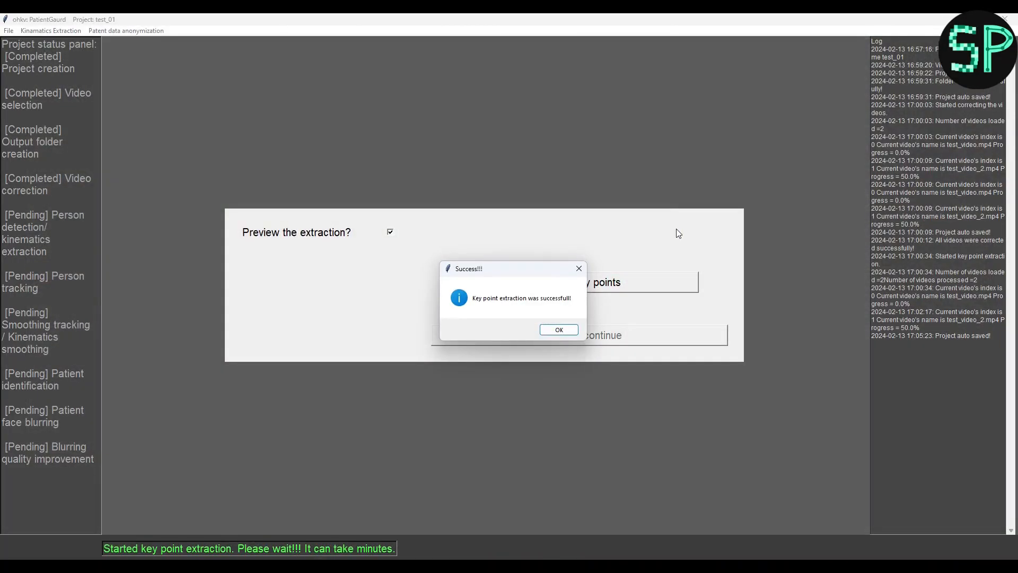
Step: Close the extraction notice, then save the project and continue
left_click(559, 329)
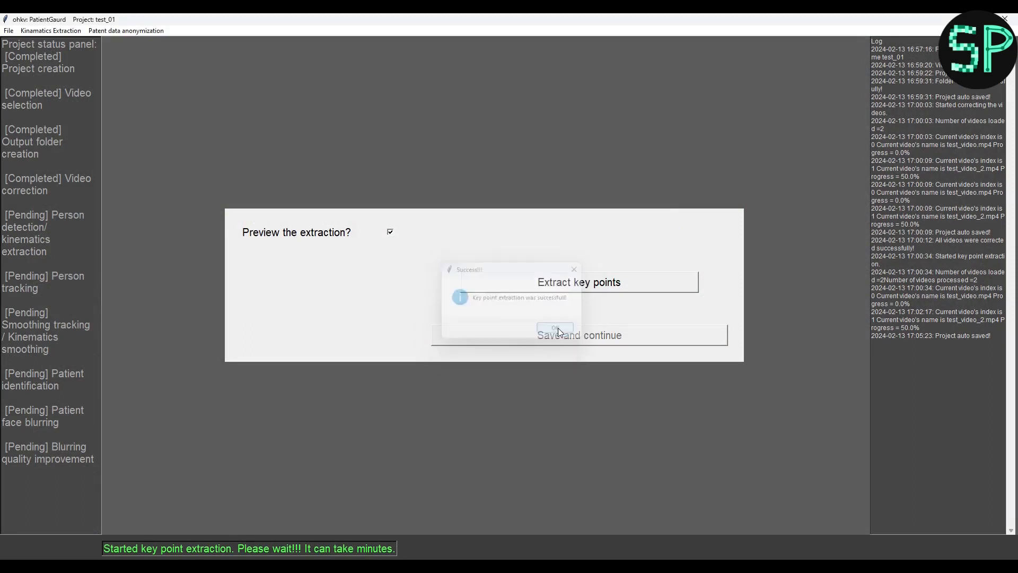
left_click(533, 335)
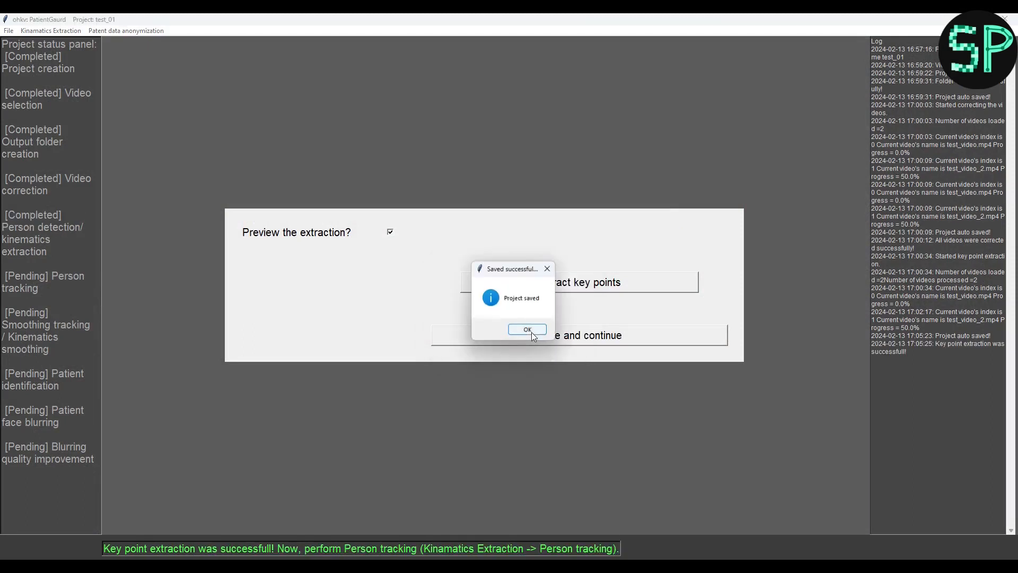
key("Return")
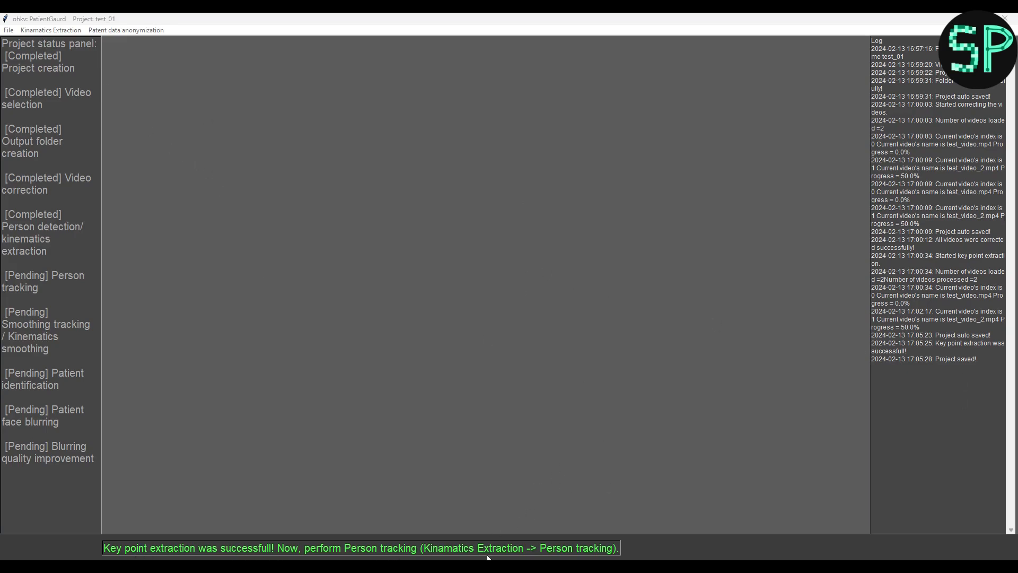
Step: Run person tracking on the loaded videos and close the completion notice
left_click(65, 30)
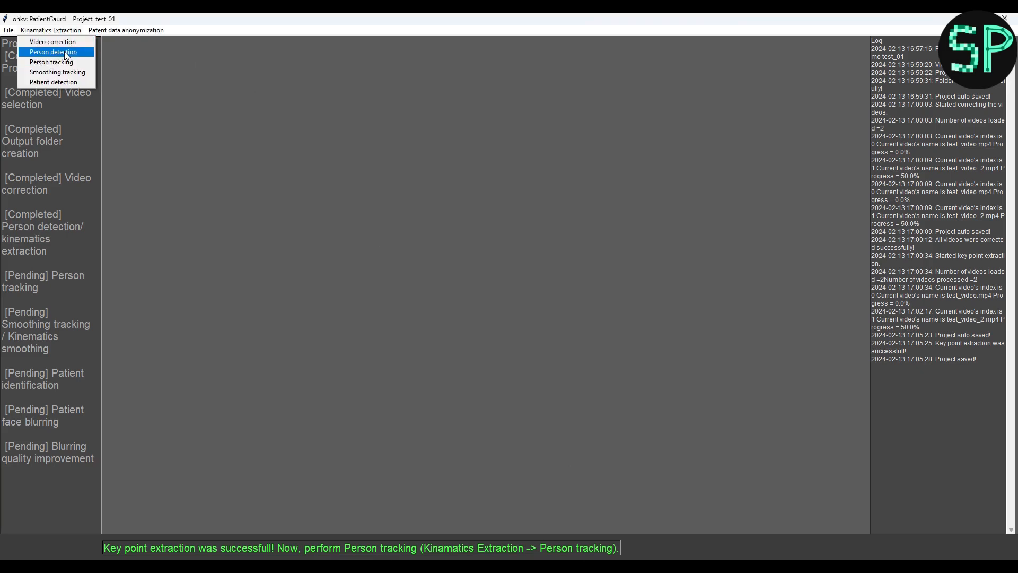
left_click(54, 52)
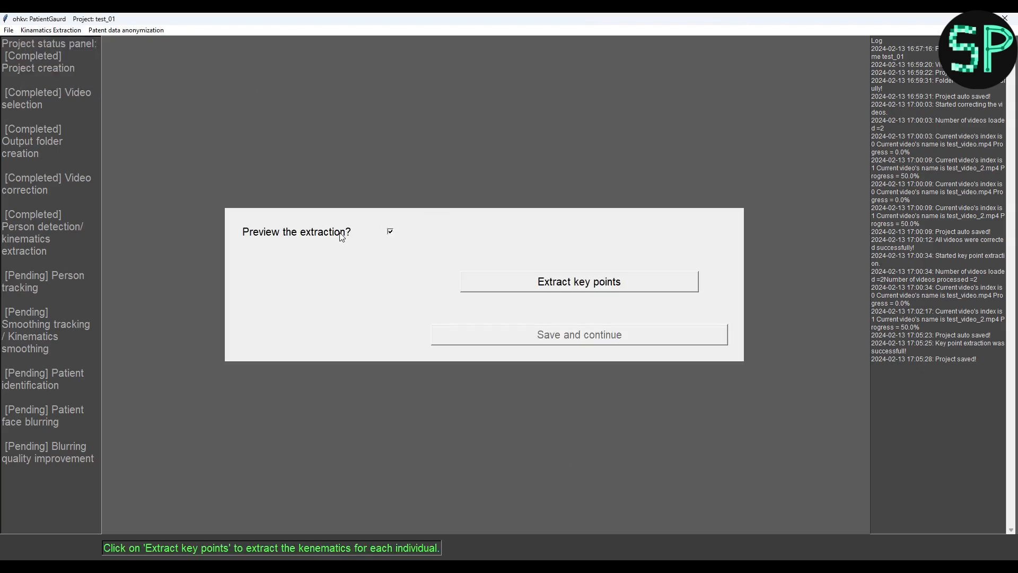
left_click(59, 29)
left_click(72, 61)
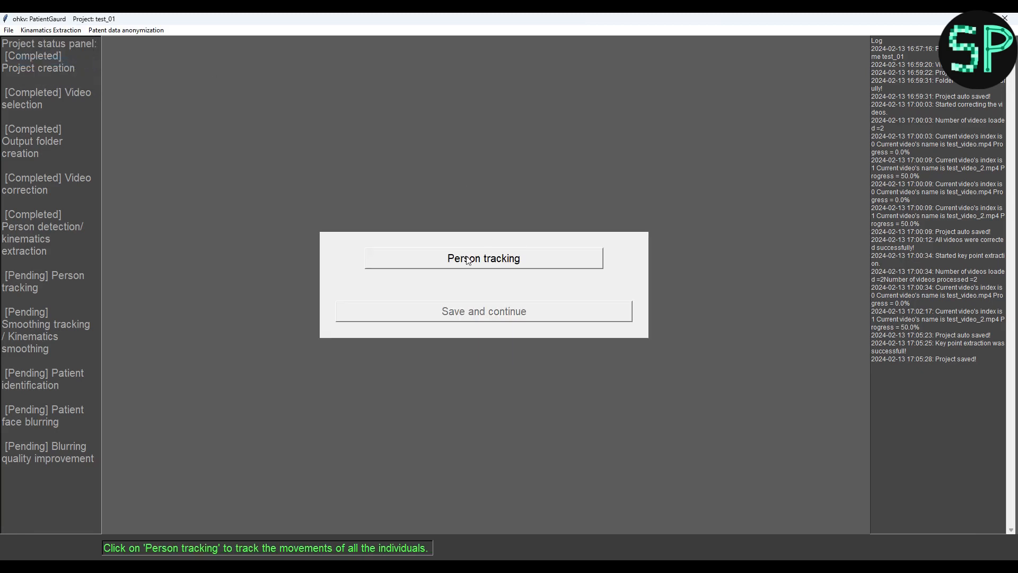
left_click(501, 259)
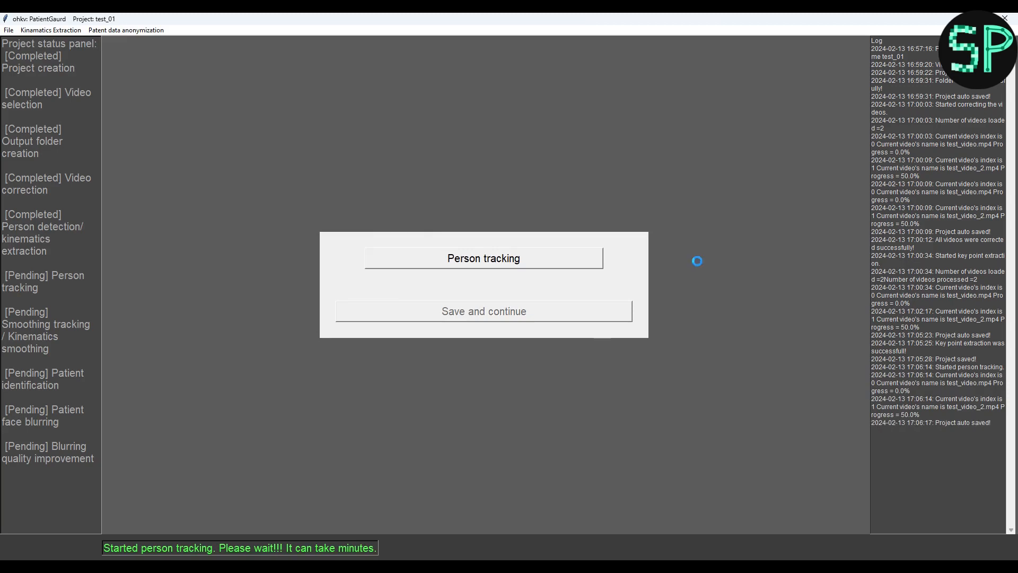
left_click(554, 330)
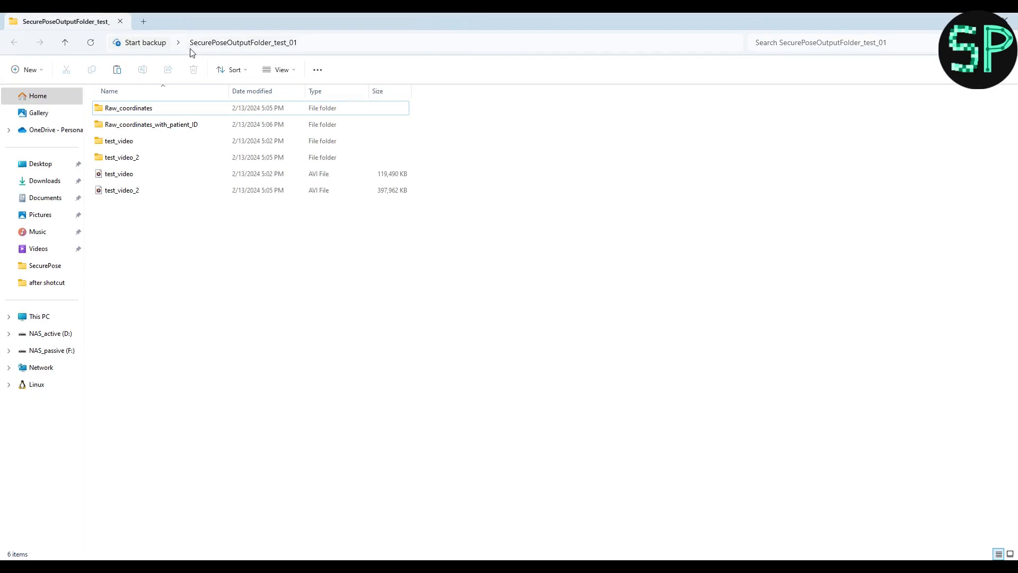
Step: In File Explorer, play the test_video and test_video_2 AVI files from SecurePoseOutputFolder_test_01 to review the detected skeletons, closing the player after each
double_click(140, 175)
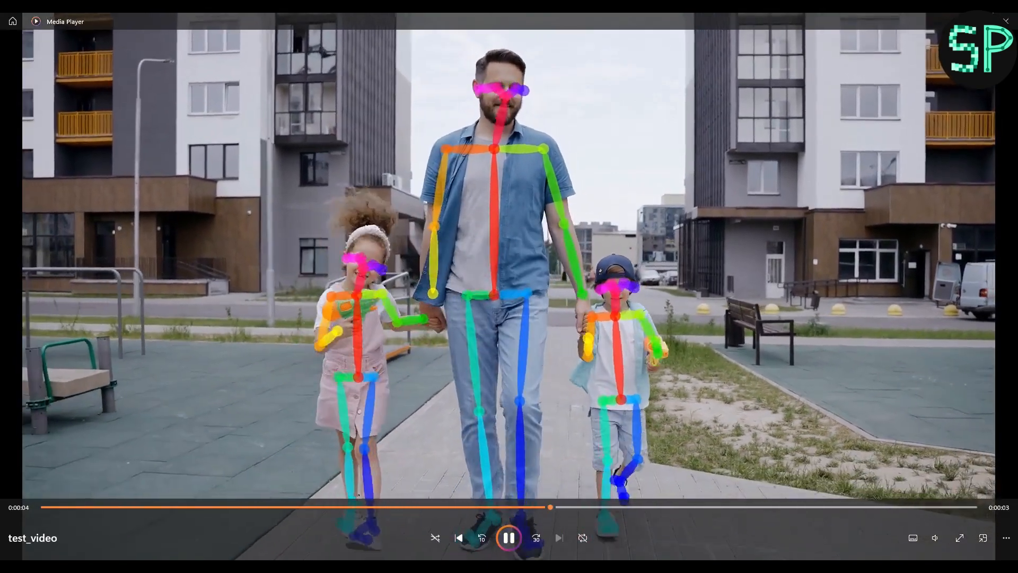
mouse_move(981, 21)
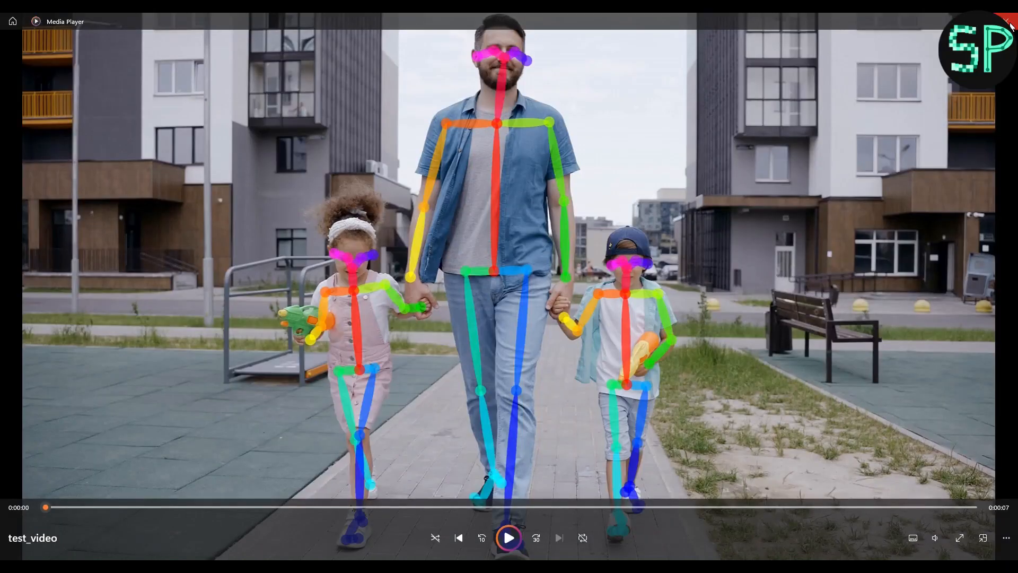
left_click(1009, 24)
double_click(134, 190)
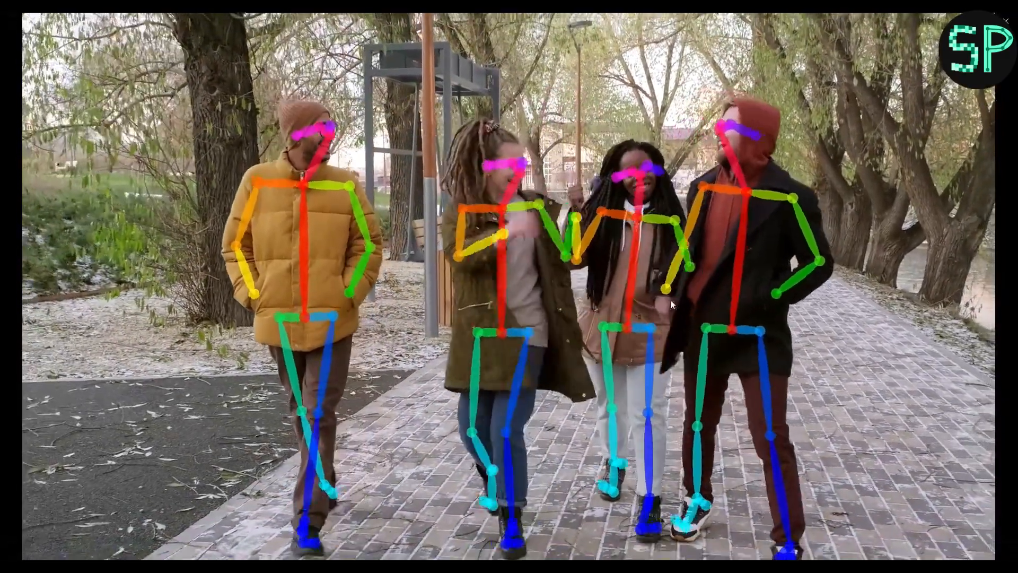
mouse_move(647, 316)
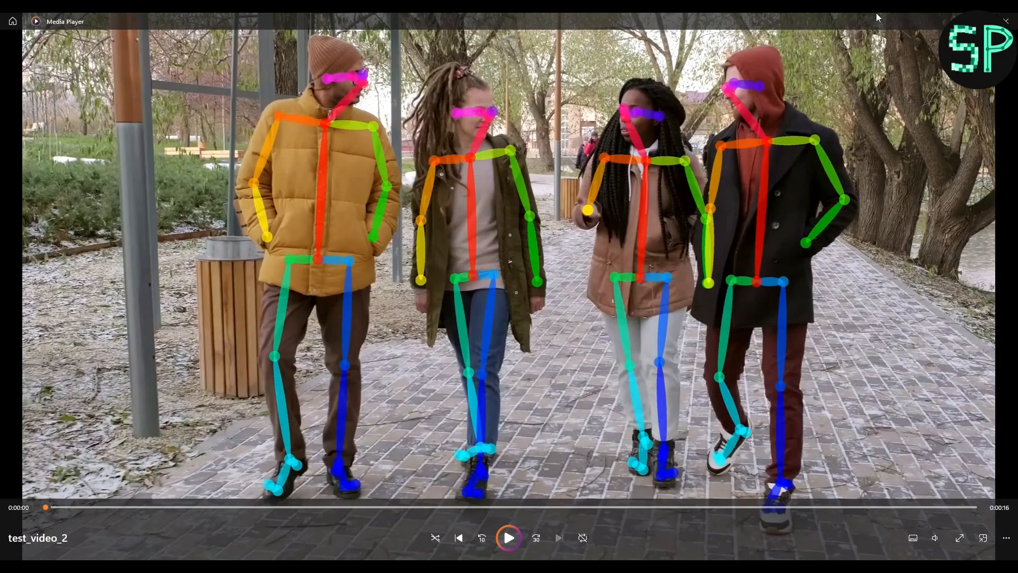
left_click(1006, 21)
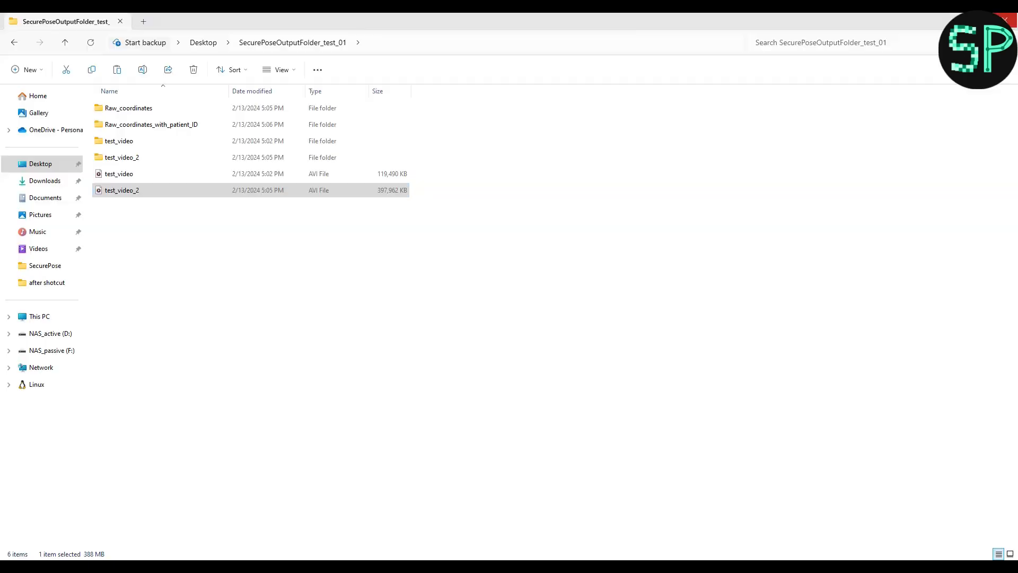
left_click(157, 220)
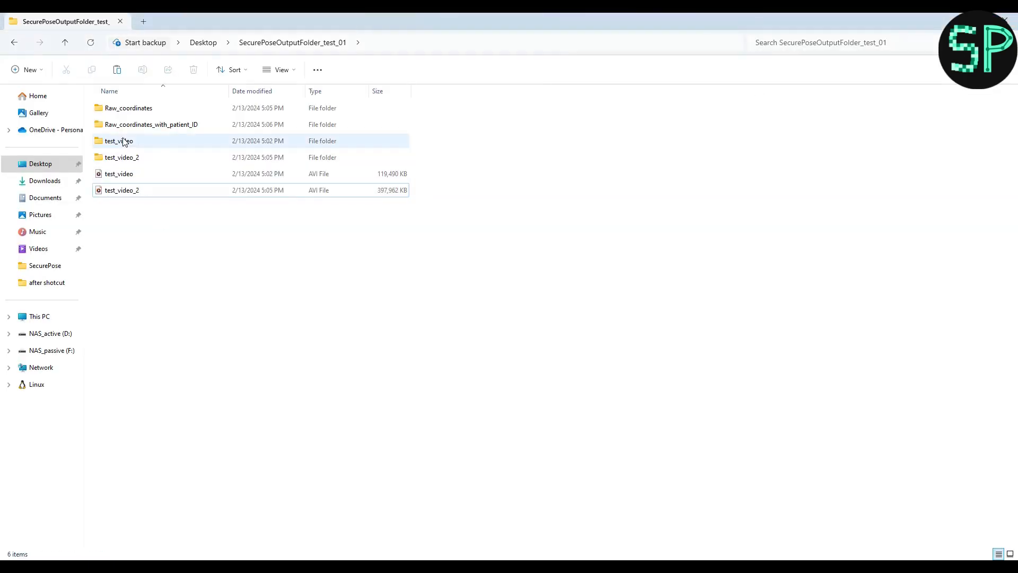
left_click(125, 158)
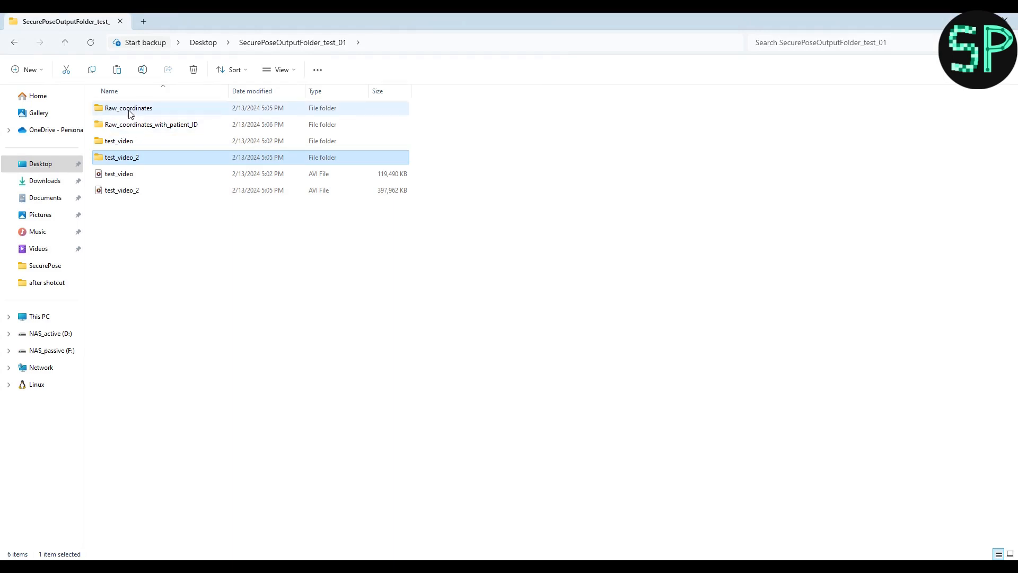
double_click(129, 113)
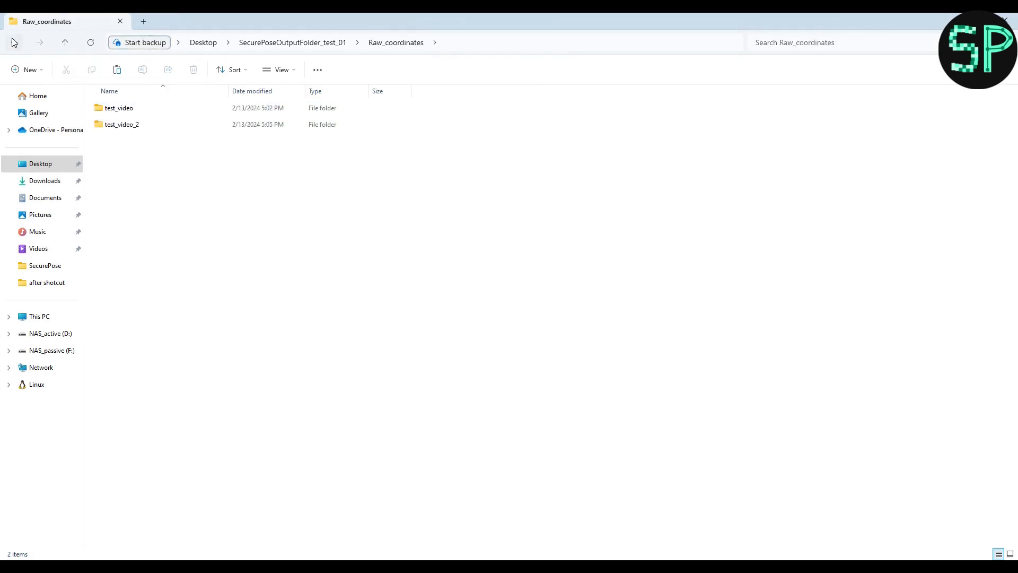
double_click(101, 108)
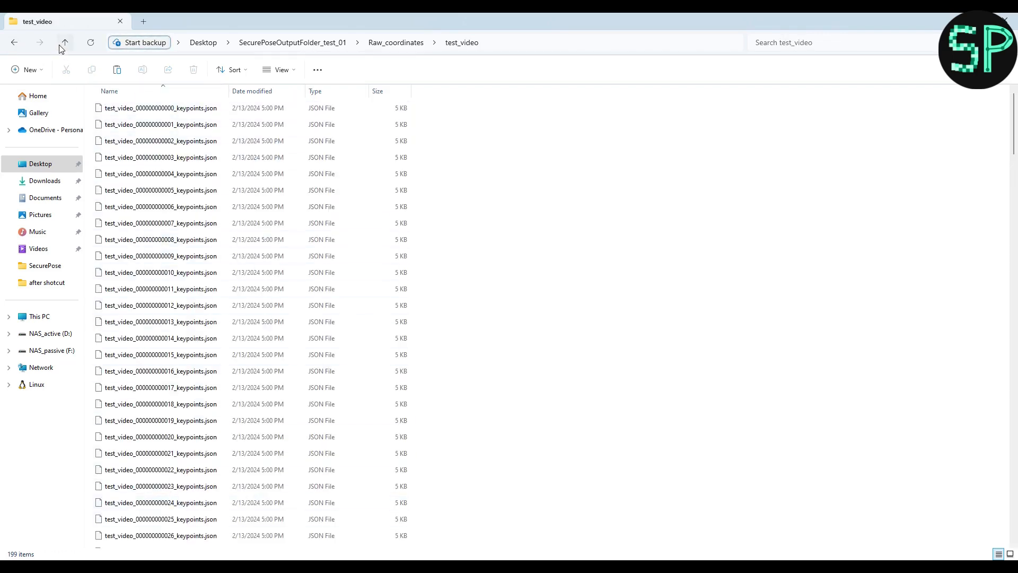
left_click(141, 110)
right_click(142, 113)
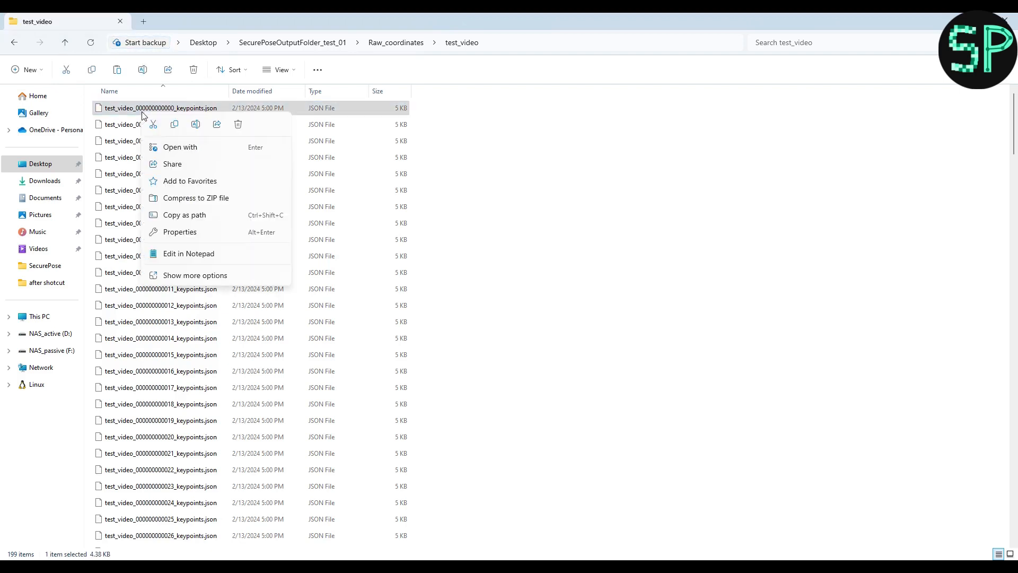
left_click(183, 276)
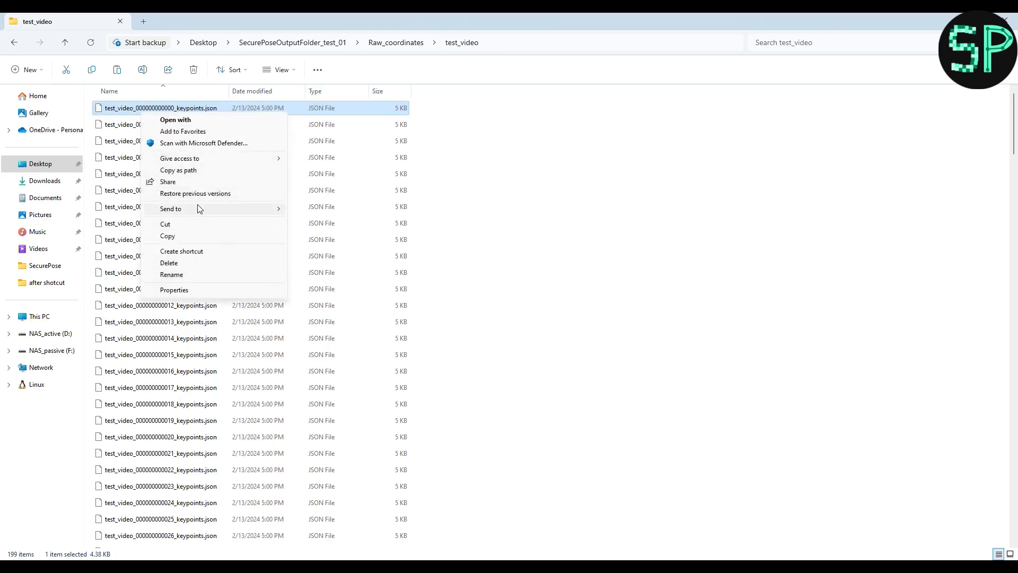
left_click(198, 119)
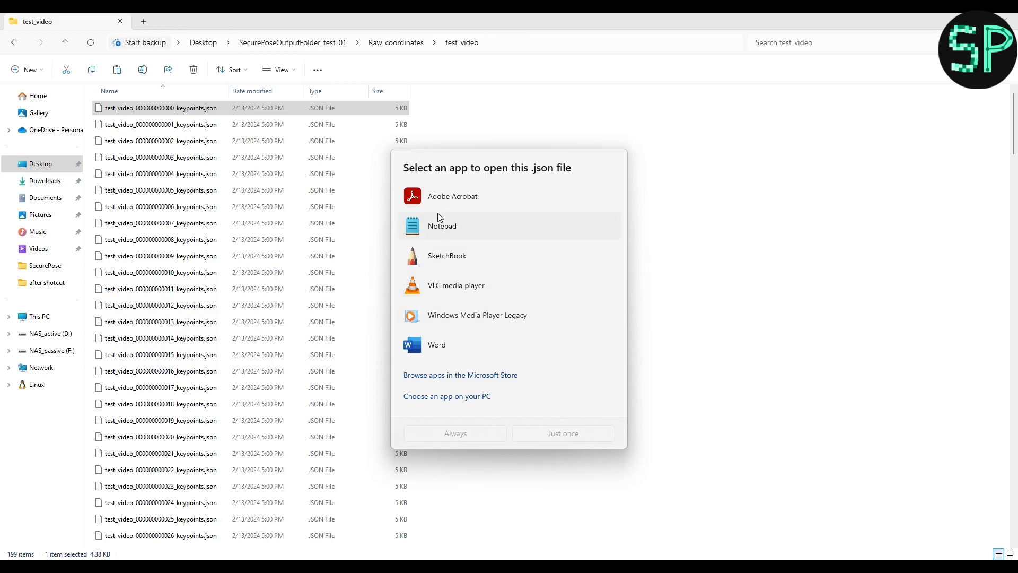
left_click(440, 227)
left_click(551, 434)
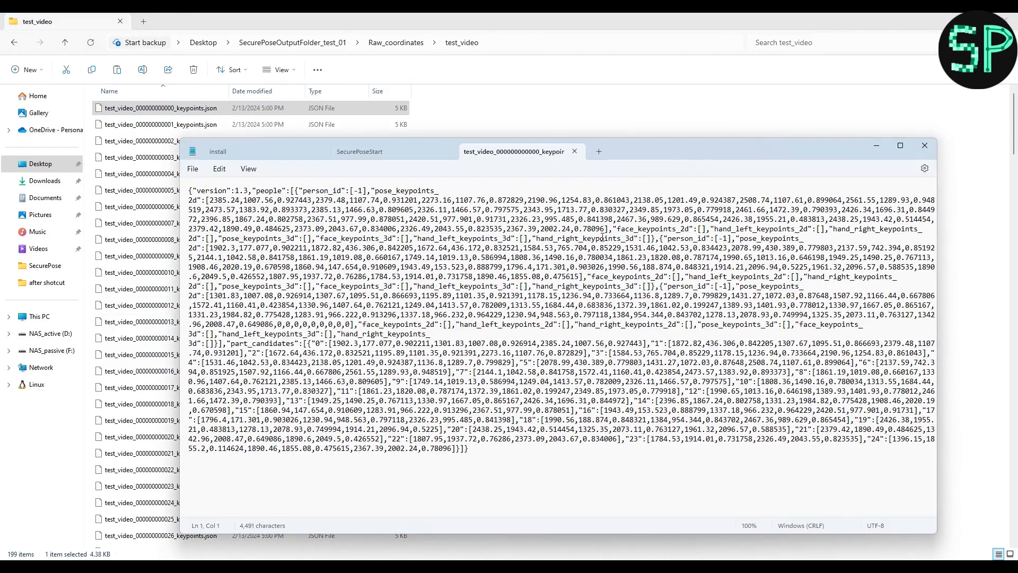
Step: Examine the person_id entries in the maximized raw keypoints file, then close Notepad
left_click(900, 145)
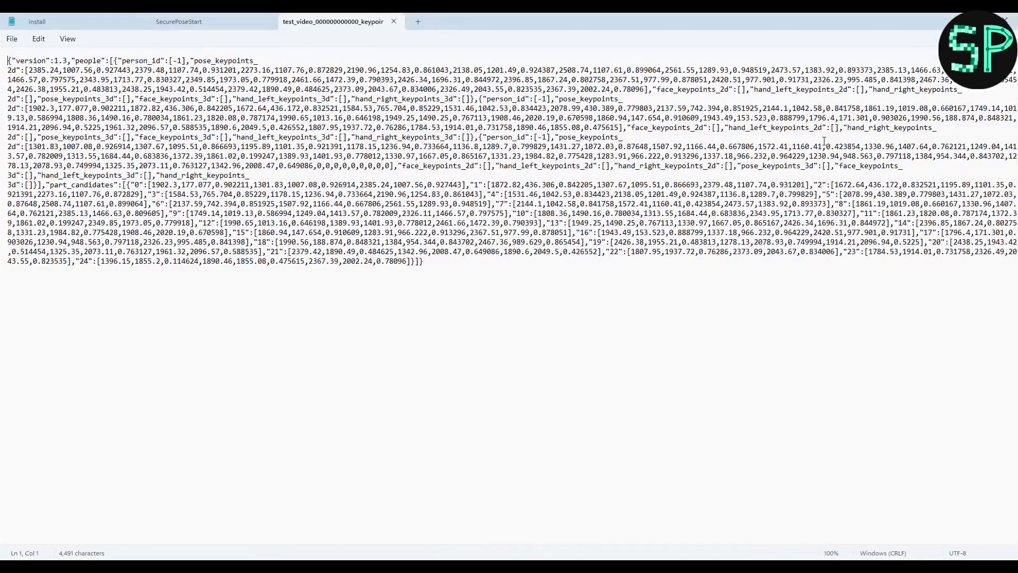
left_click(48, 42)
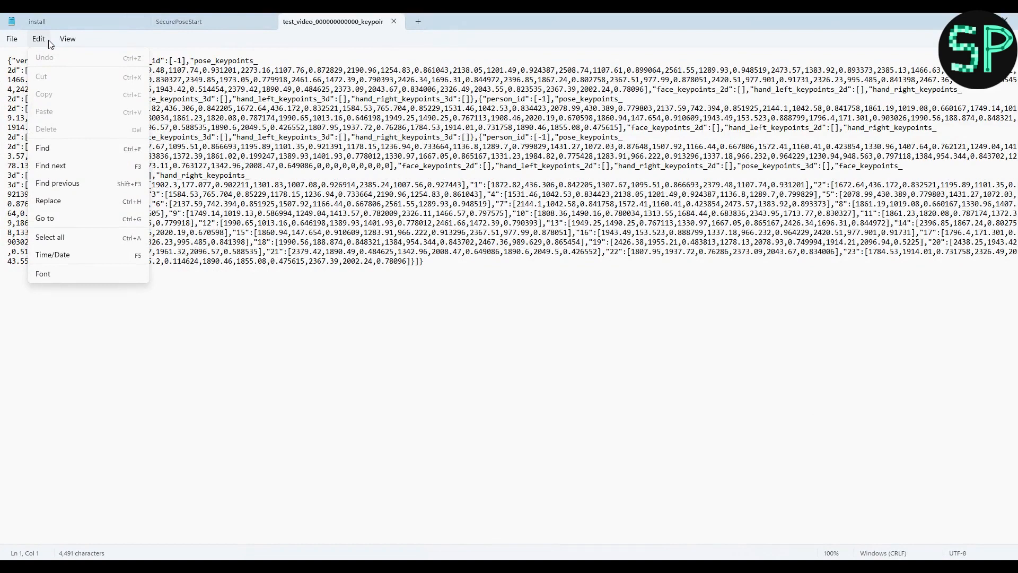
key("ctrl+a")
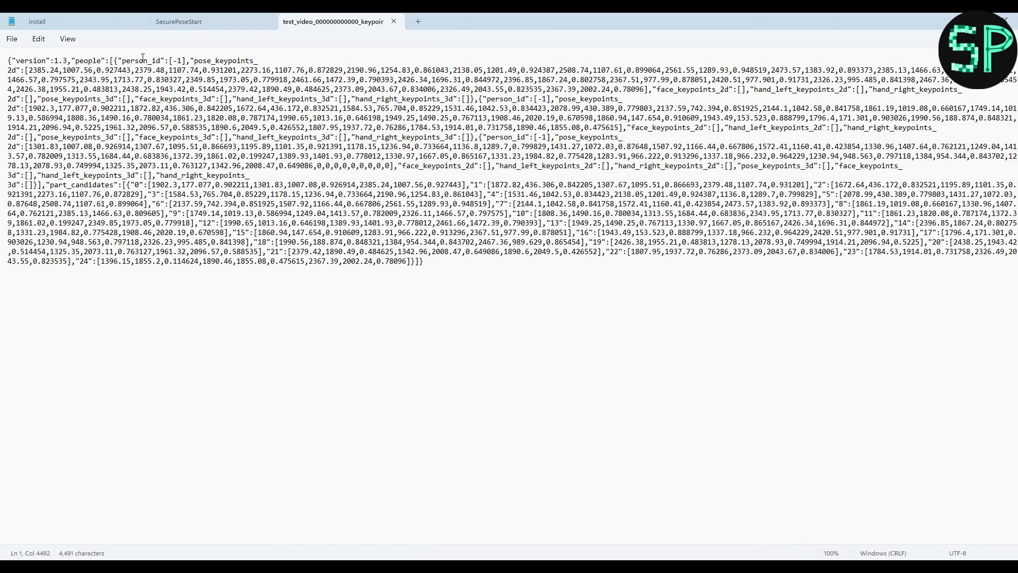
double_click(174, 61)
double_click(542, 137)
left_click_drag(534, 99, 547, 99)
left_click(1004, 21)
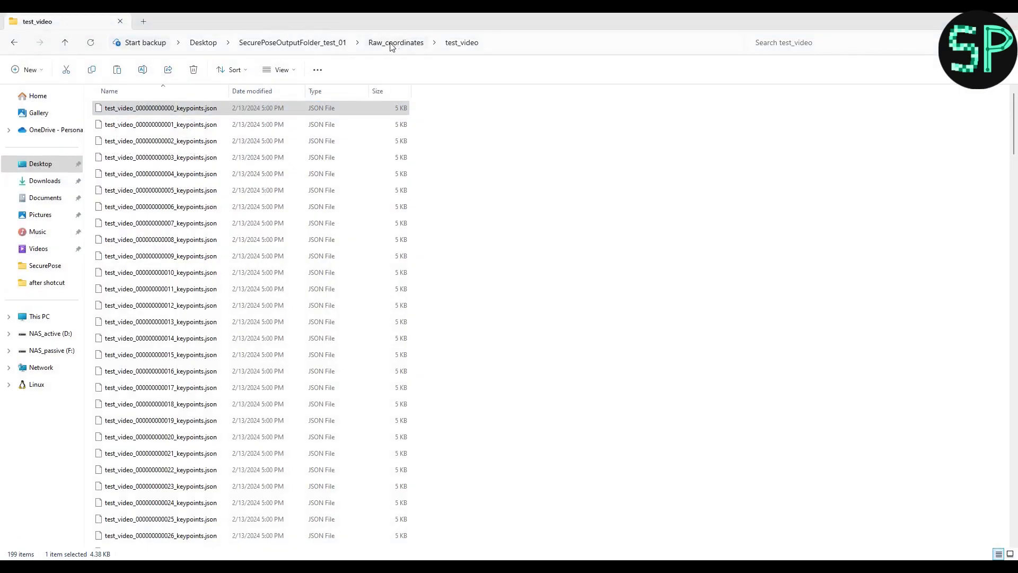
left_click(203, 42)
double_click(120, 127)
double_click(132, 124)
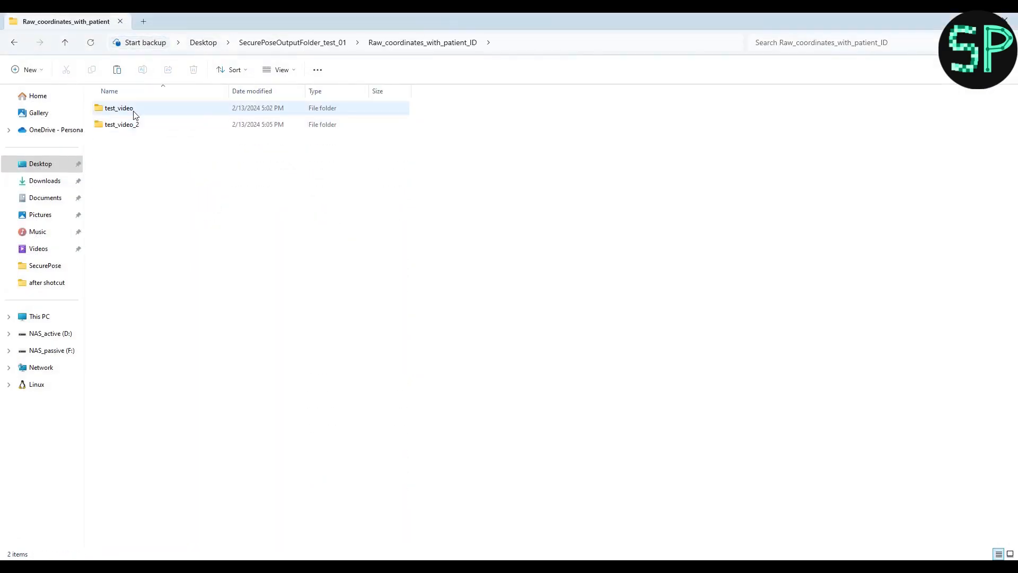
double_click(134, 114)
right_click(134, 111)
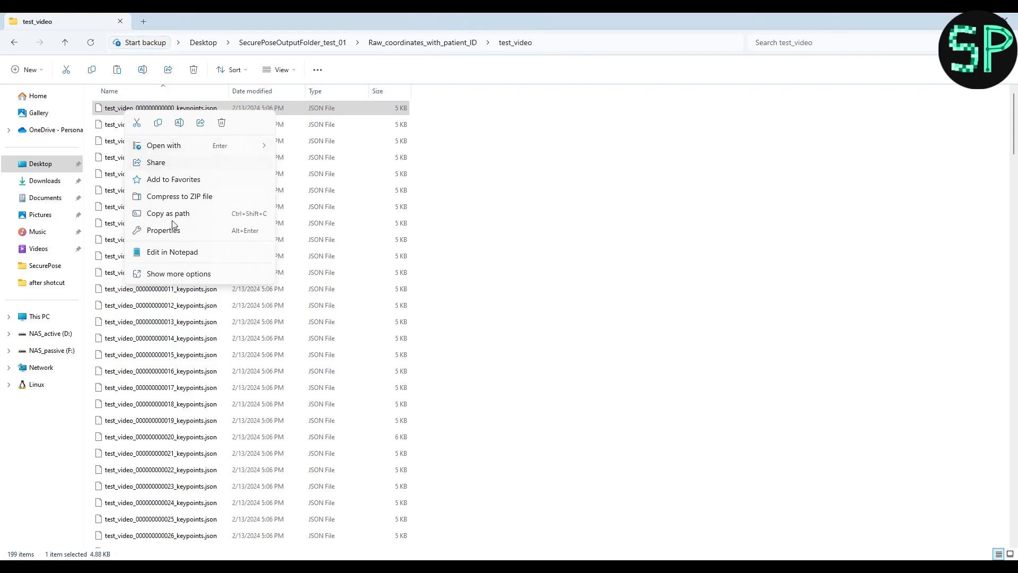
left_click(172, 252)
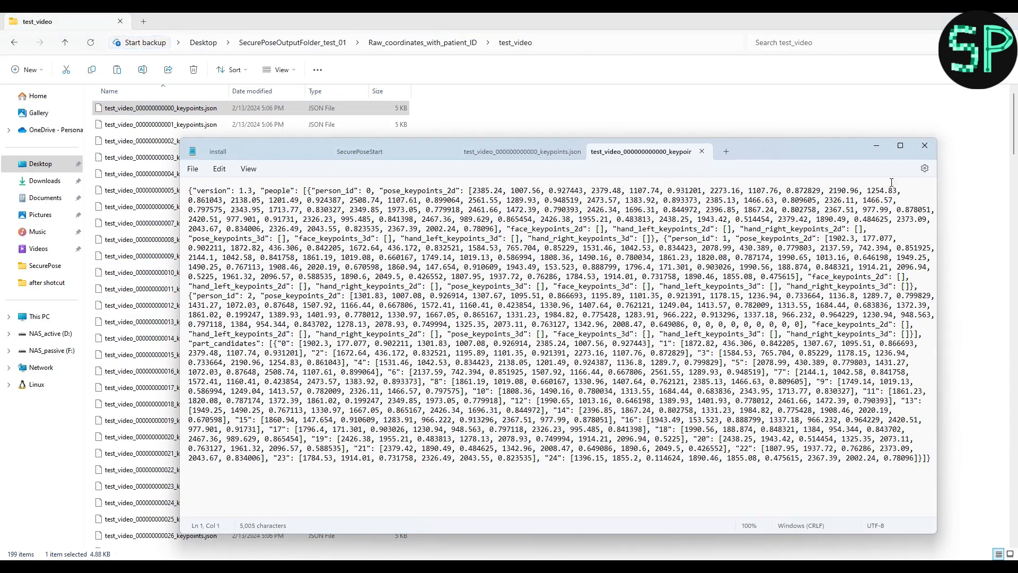
Step: Examine each person_id in the maximized tracked keypoints file, then close it and return to the SecurePoseOutputFolder_test_01 folder
left_click(900, 145)
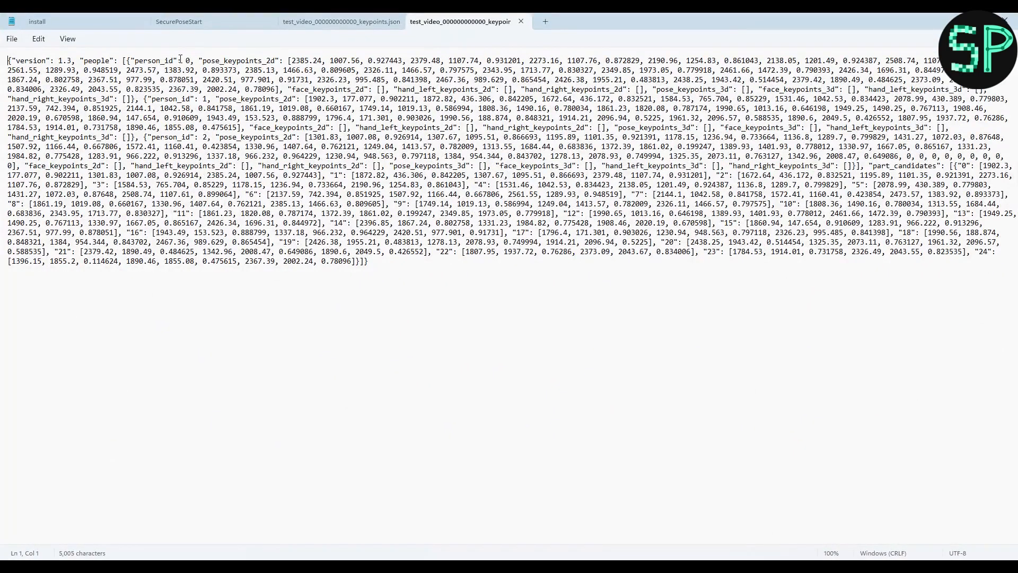
left_click_drag(177, 61, 186, 60)
left_click_drag(203, 99, 181, 99)
left_click_drag(196, 136, 211, 139)
left_click(195, 165)
left_click(1011, 22)
left_click(312, 44)
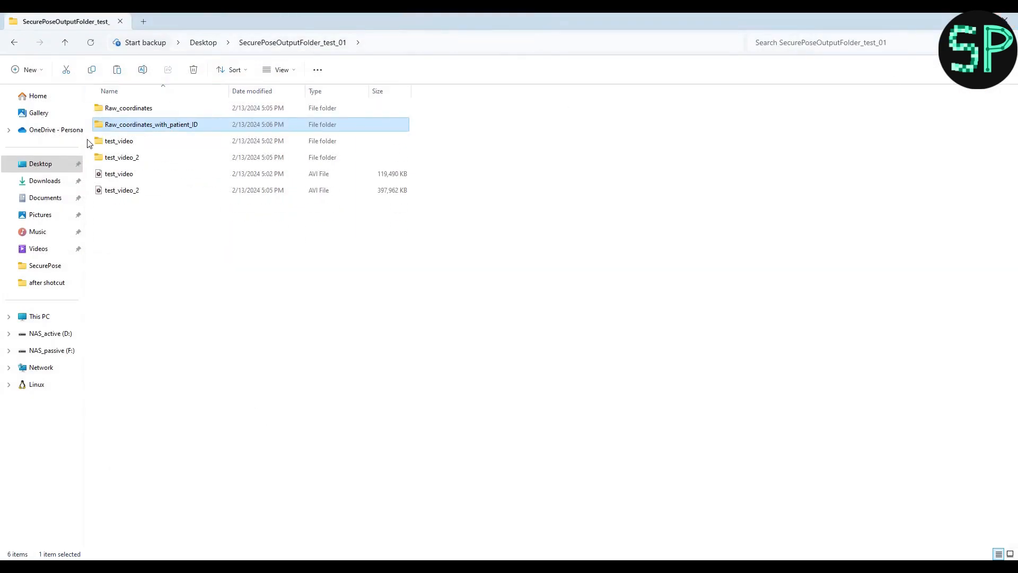
left_click(149, 108)
left_click(130, 123)
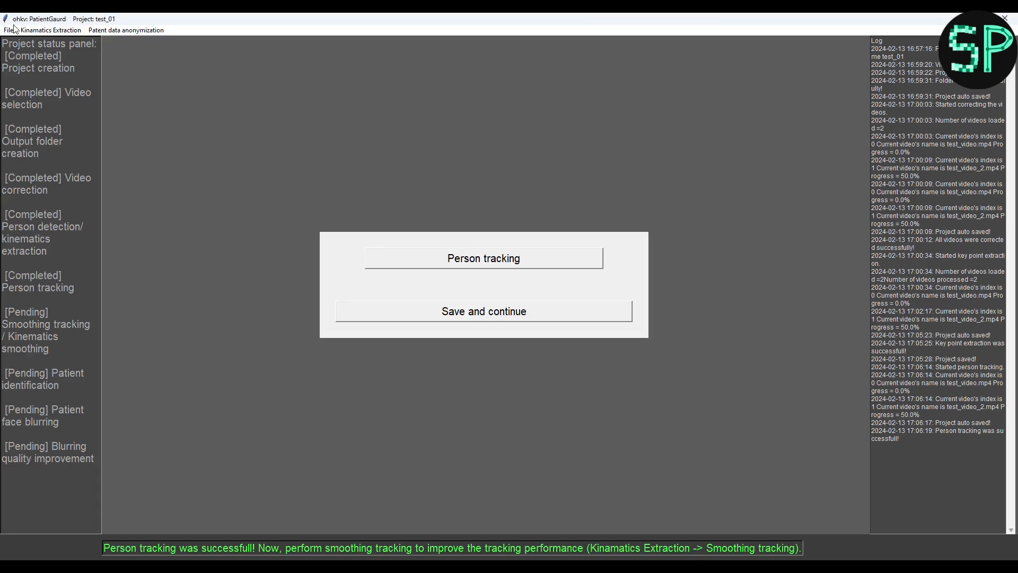
Step: Back in SecurePose, run smoothing tracking with the face-only interpolation and close the completion notice
left_click(50, 30)
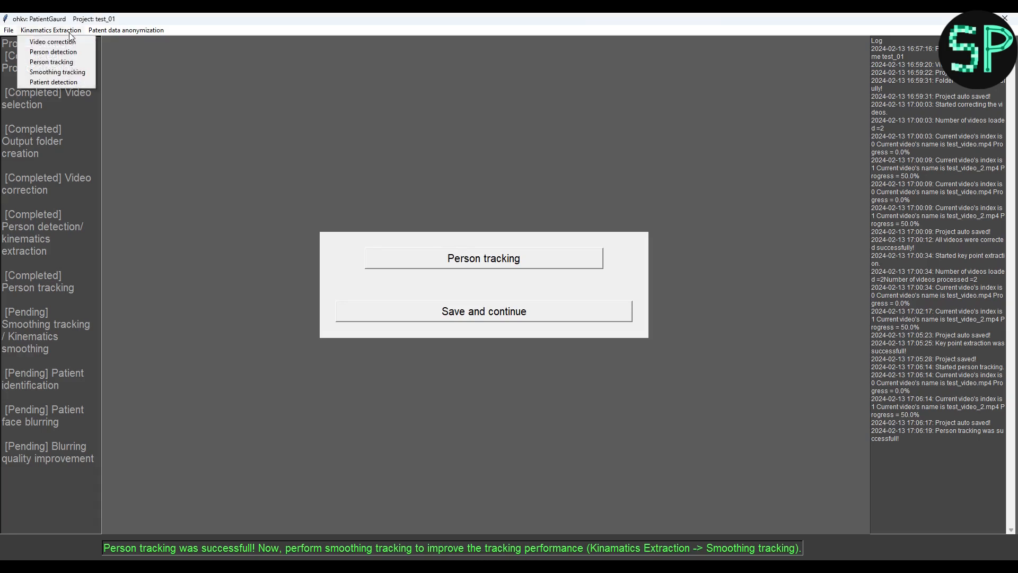
left_click(66, 74)
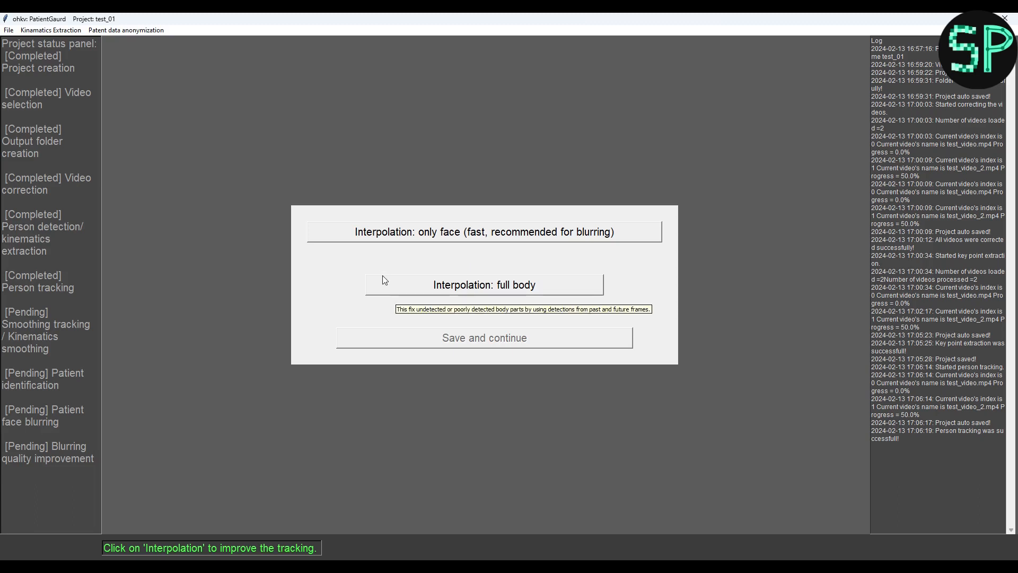
left_click(419, 233)
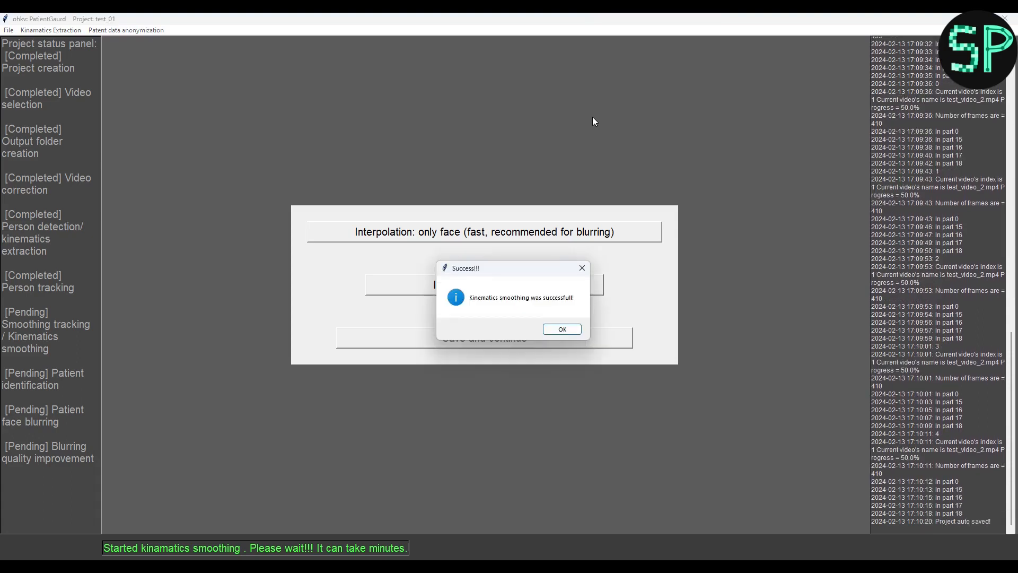
left_click(564, 329)
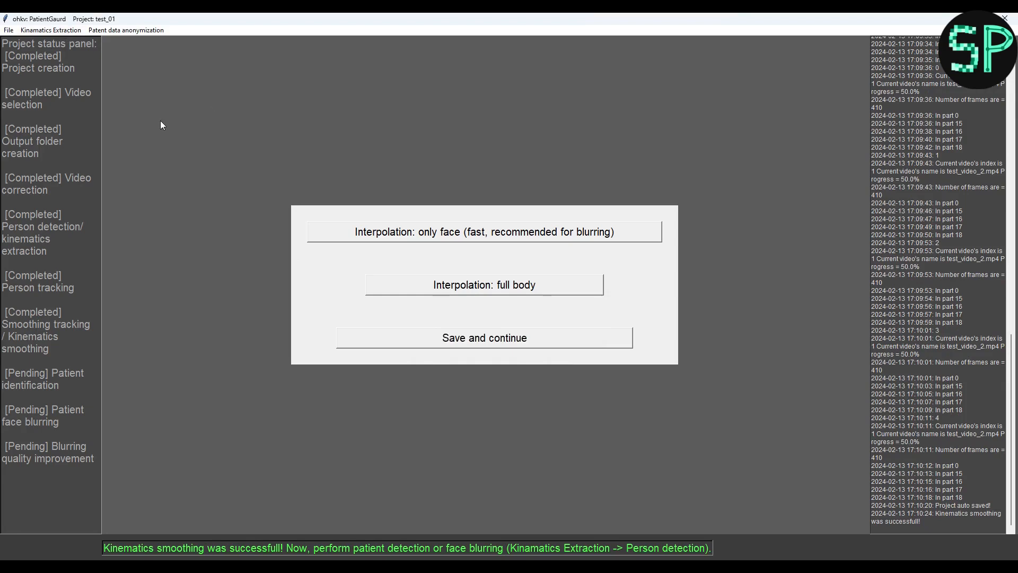
Step: Run patient identification on the videos through patient detection
left_click(79, 31)
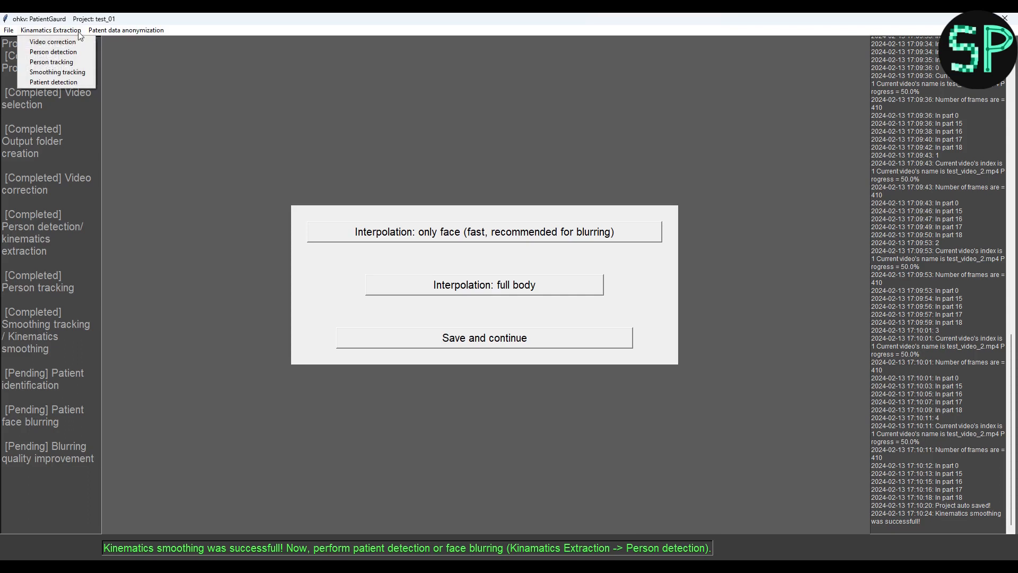
left_click(62, 81)
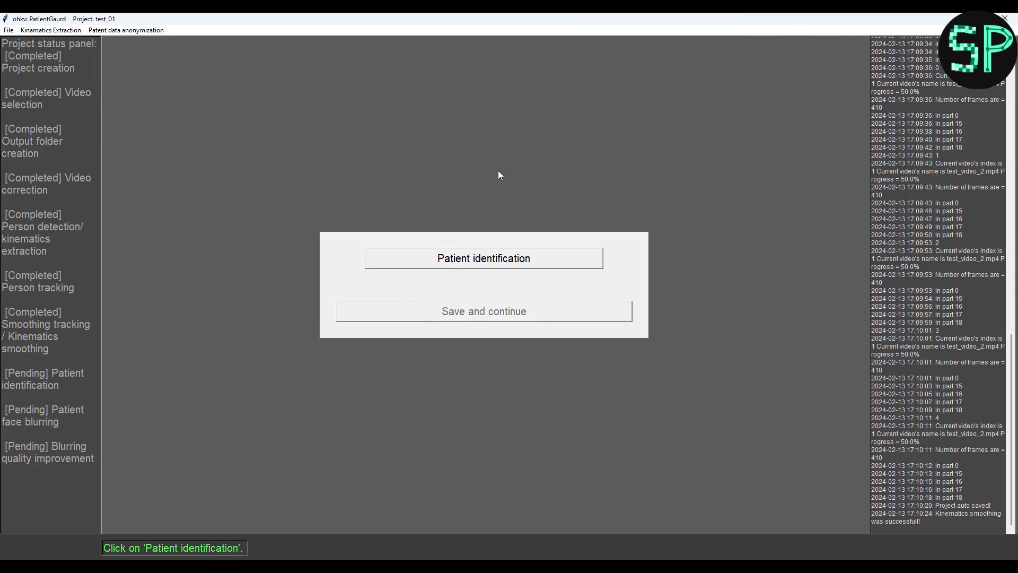
left_click(495, 265)
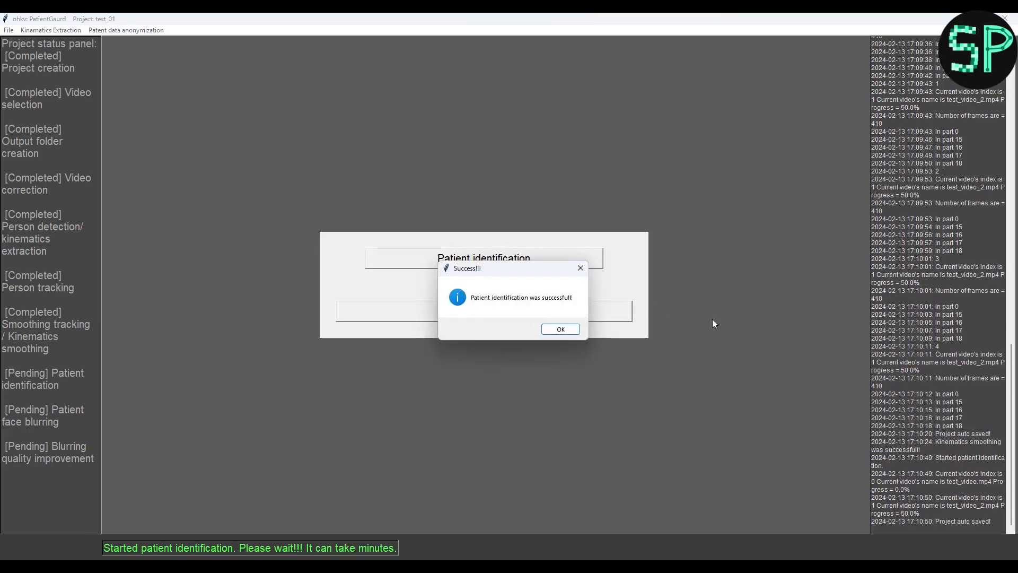
Step: Dismiss the patient identification notice, then save the identification results and continue
left_click(558, 329)
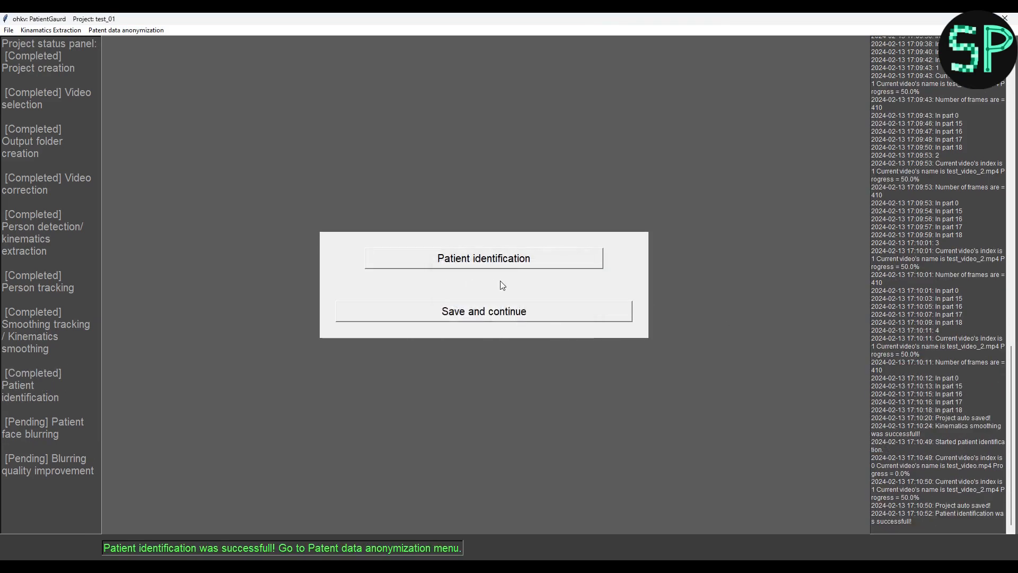
left_click(503, 310)
left_click(529, 330)
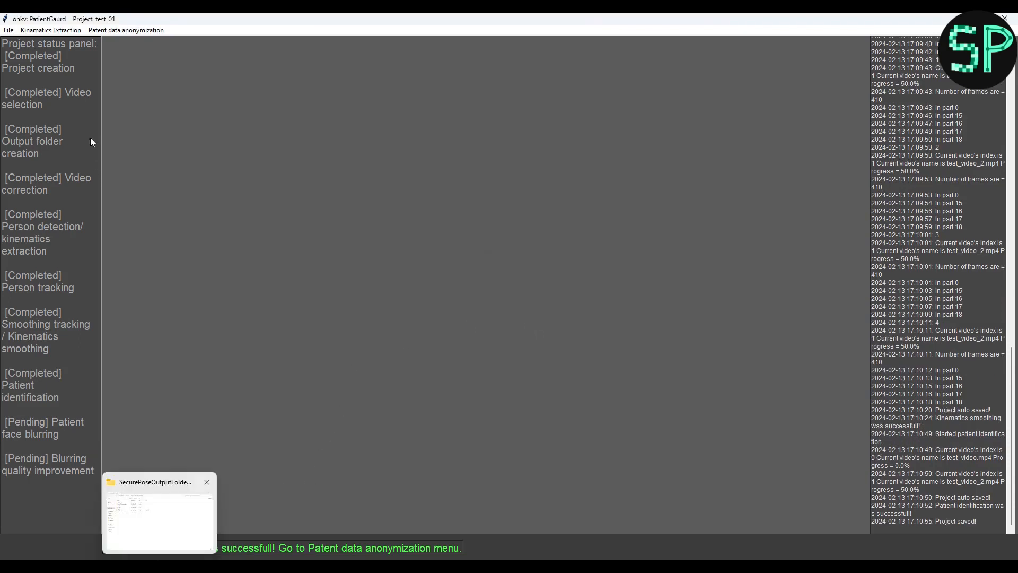
left_click(79, 30)
left_click(286, 240)
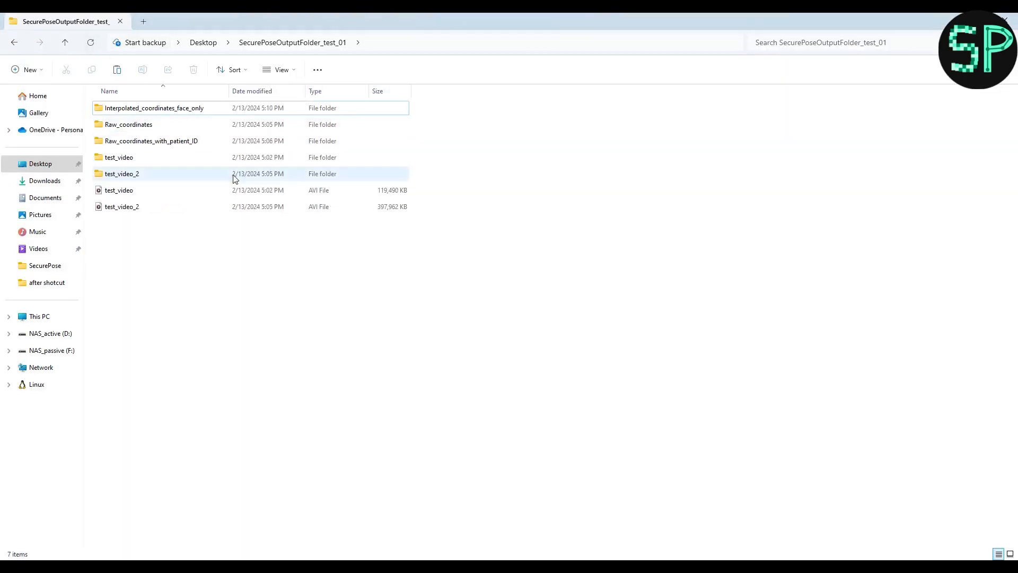
double_click(166, 109)
double_click(125, 108)
right_click(128, 108)
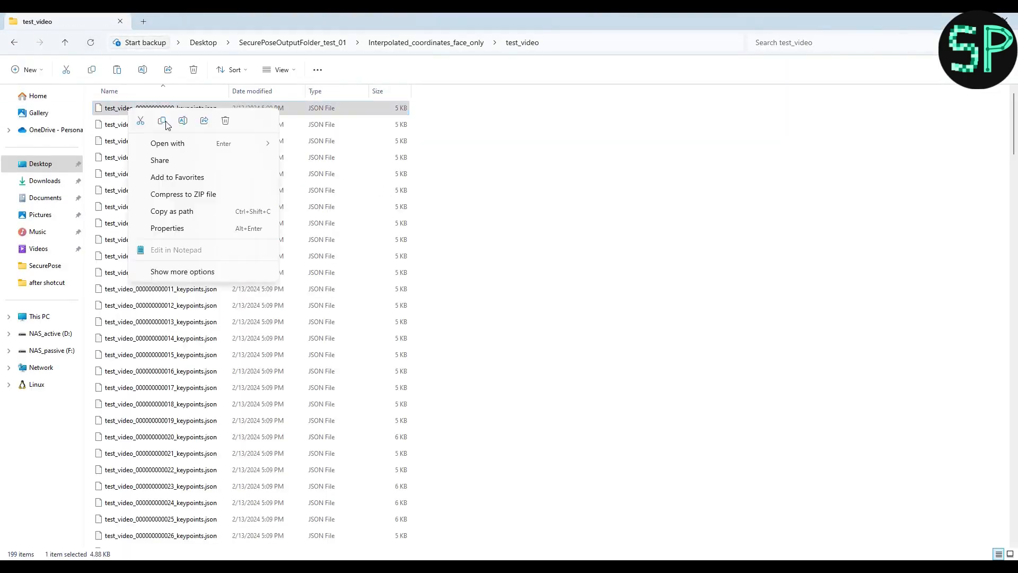
left_click(200, 250)
Step: Examine the interpolated keypoints of each person_id, then close Notepad and return to the SecurePoseOutputFolder_test_01 folder
left_click(899, 145)
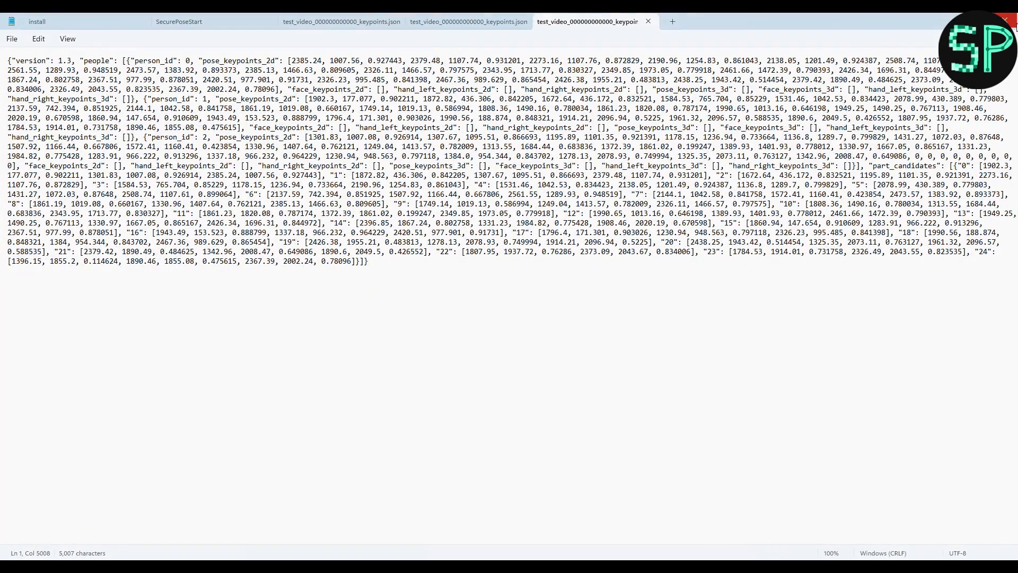
left_click(1010, 23)
left_click(286, 45)
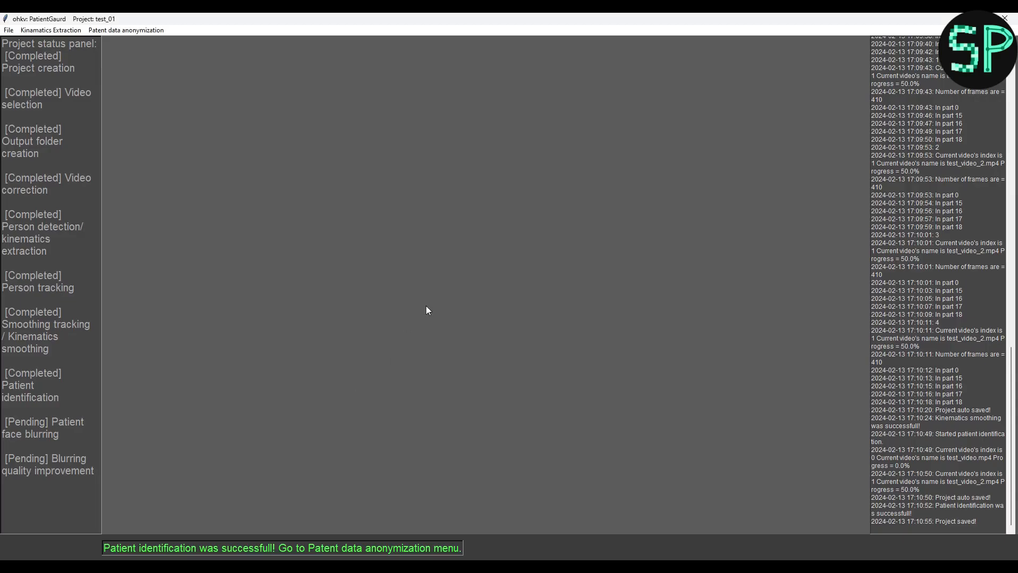
Step: Back in SecurePose, export the patient data and close the export notice
left_click(9, 30)
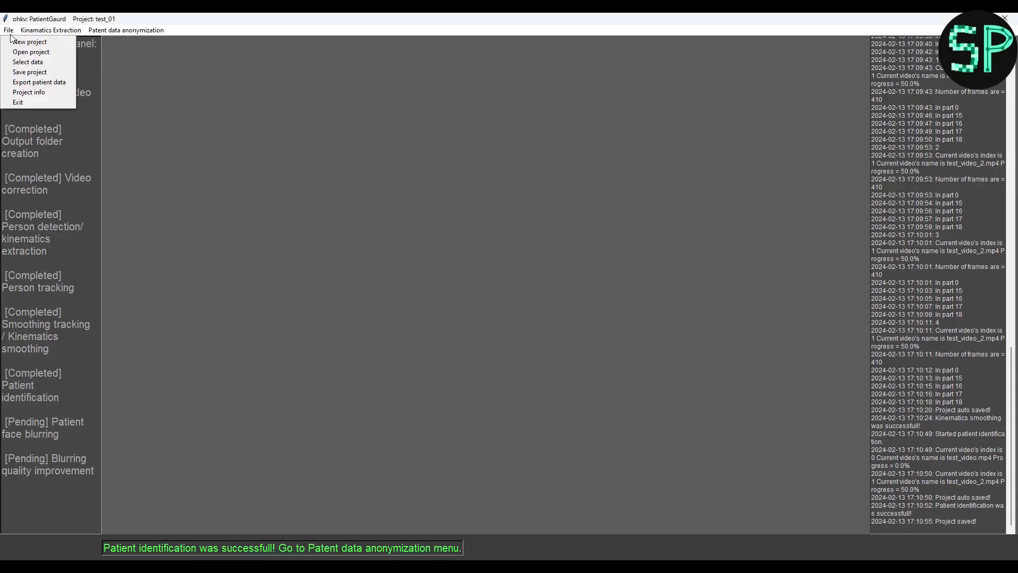
left_click(55, 84)
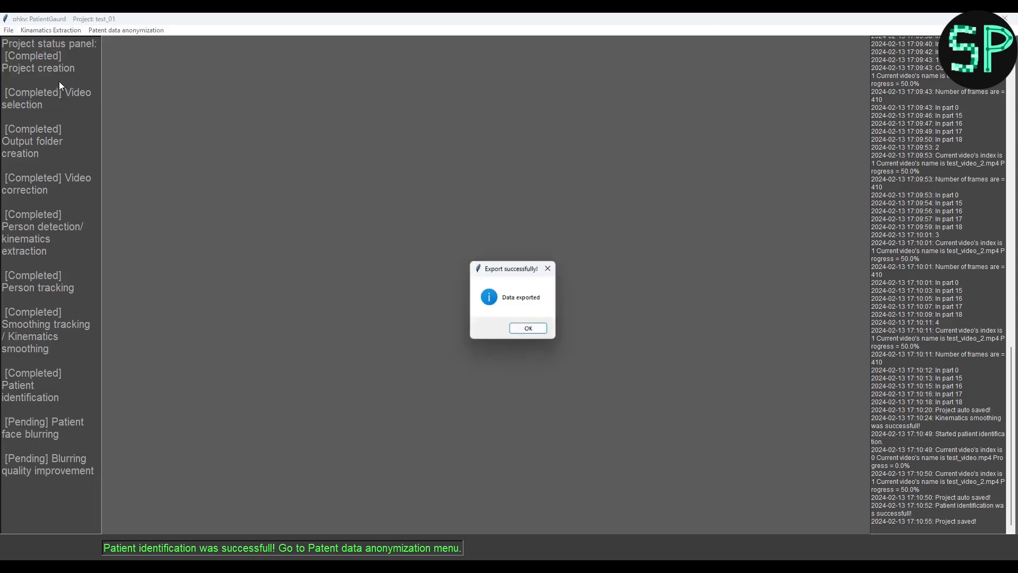
left_click(531, 330)
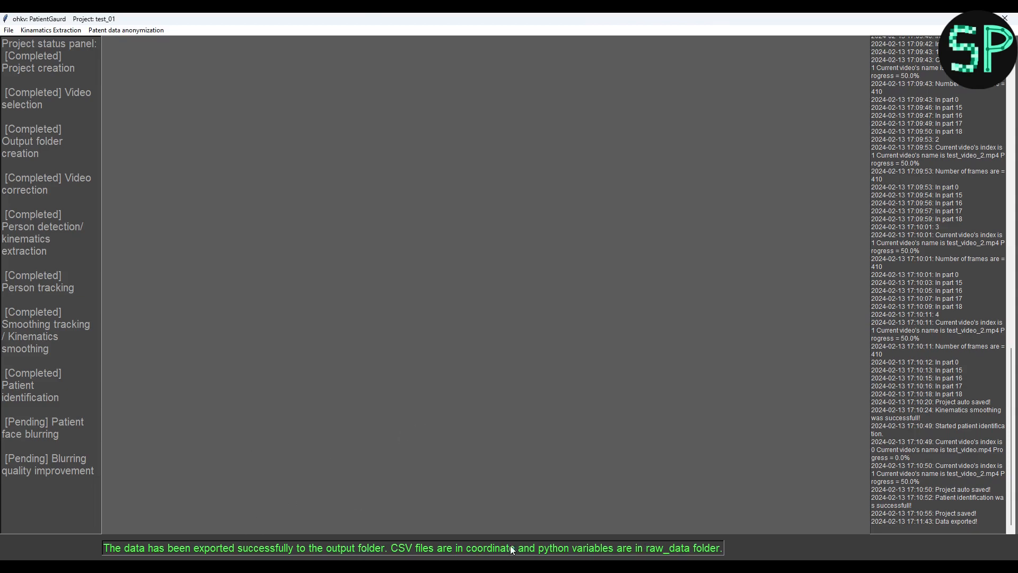
Step: Check the exported files in the output folder's raw_data folder, then return to SecurePoseOutputFolder_test_01
left_click(164, 565)
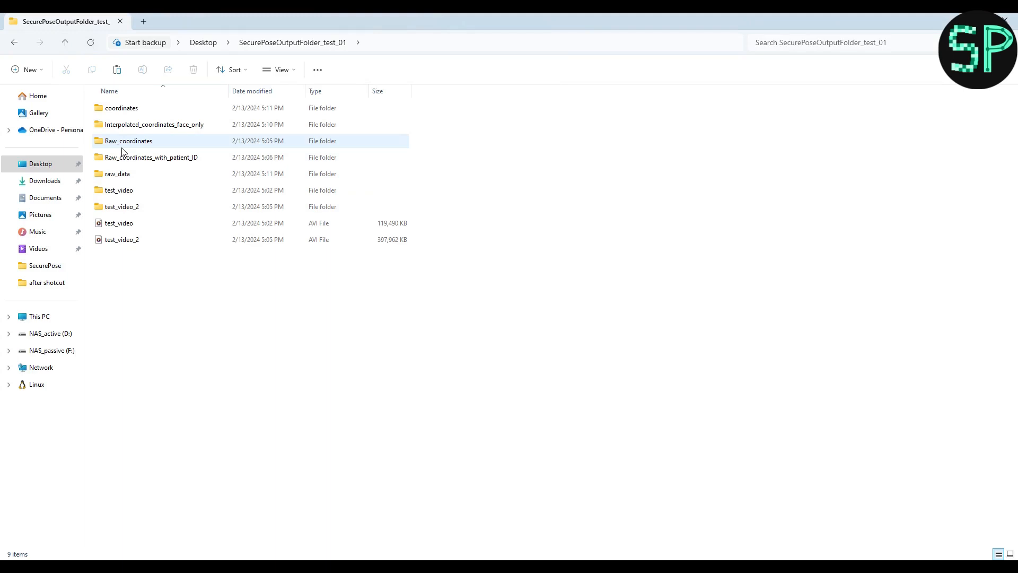
double_click(122, 175)
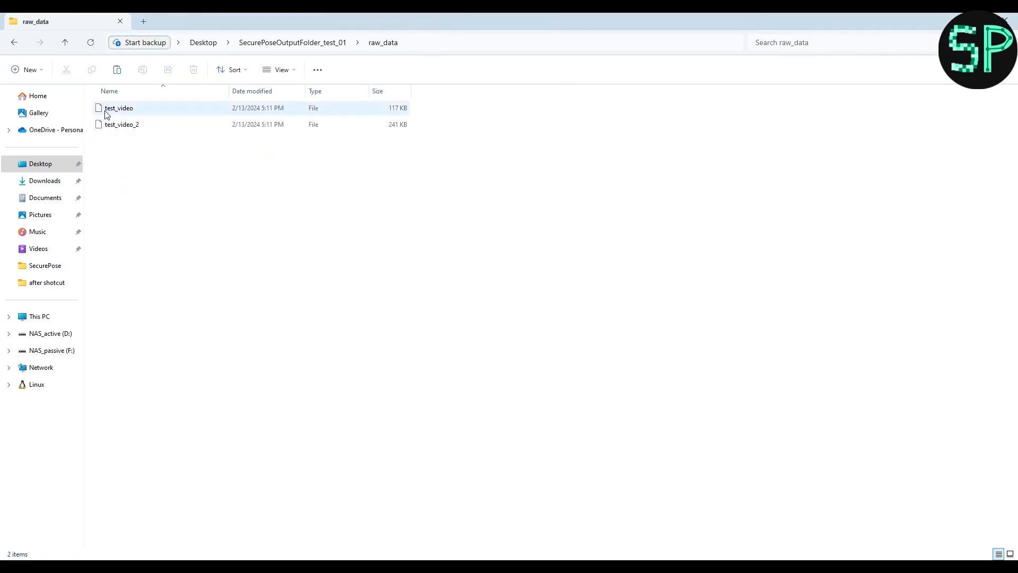
left_click(65, 42)
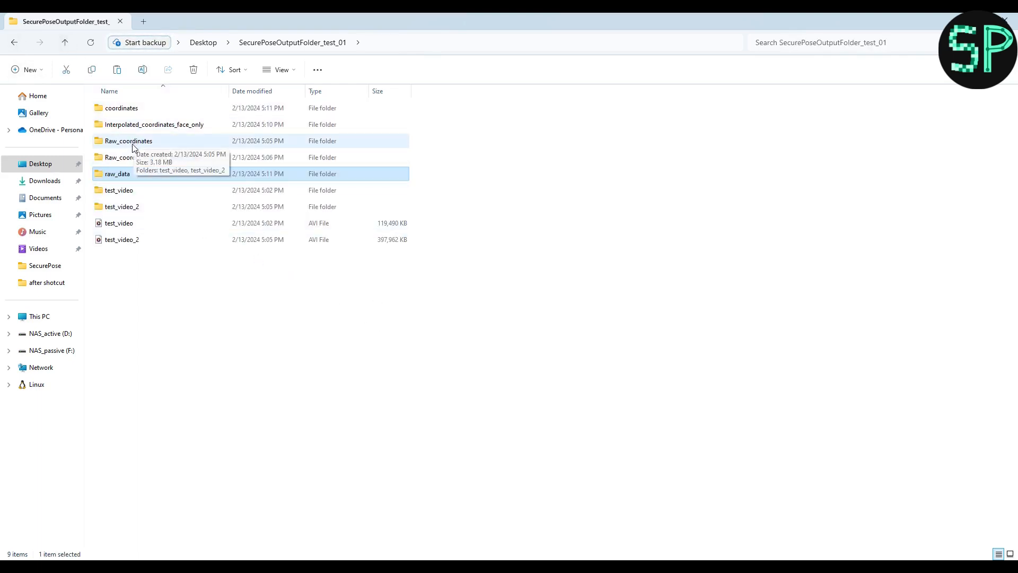
Step: Open test_video_x_video from the coordinates folder in Excel without converting the data and examine the x coordinates per keypoint
double_click(118, 107)
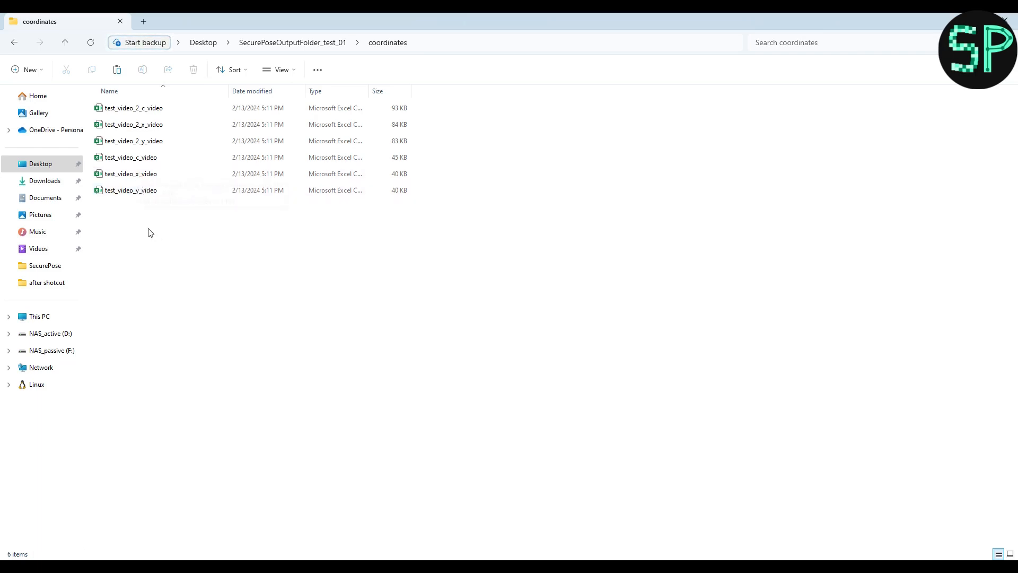
double_click(117, 175)
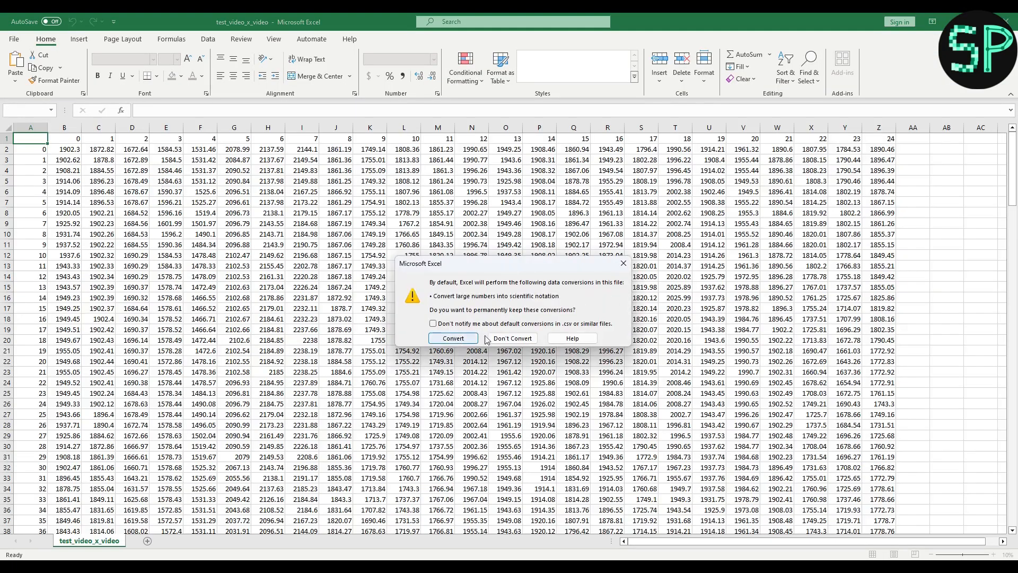
left_click(512, 339)
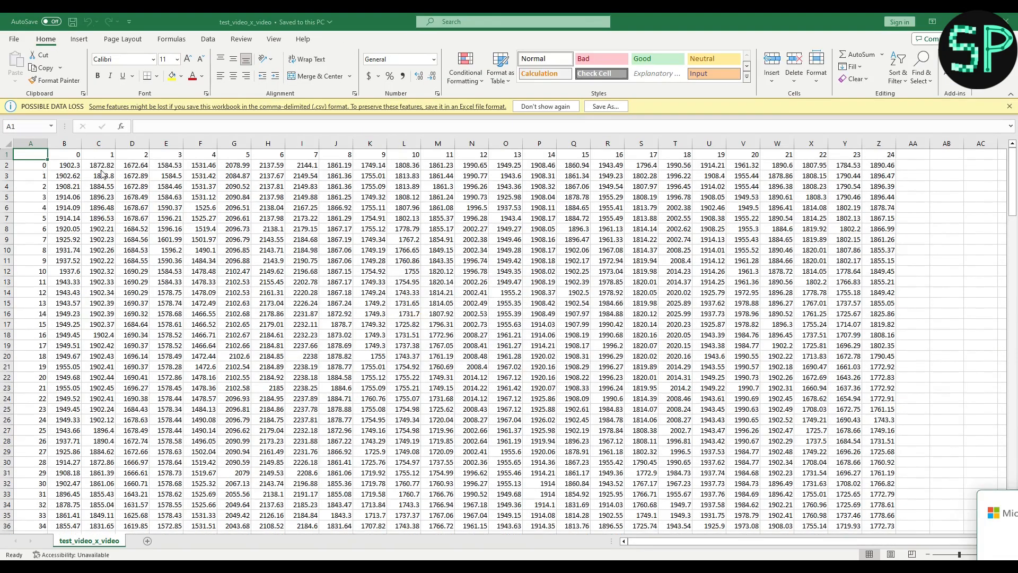
scroll(894, 162, "down", 4)
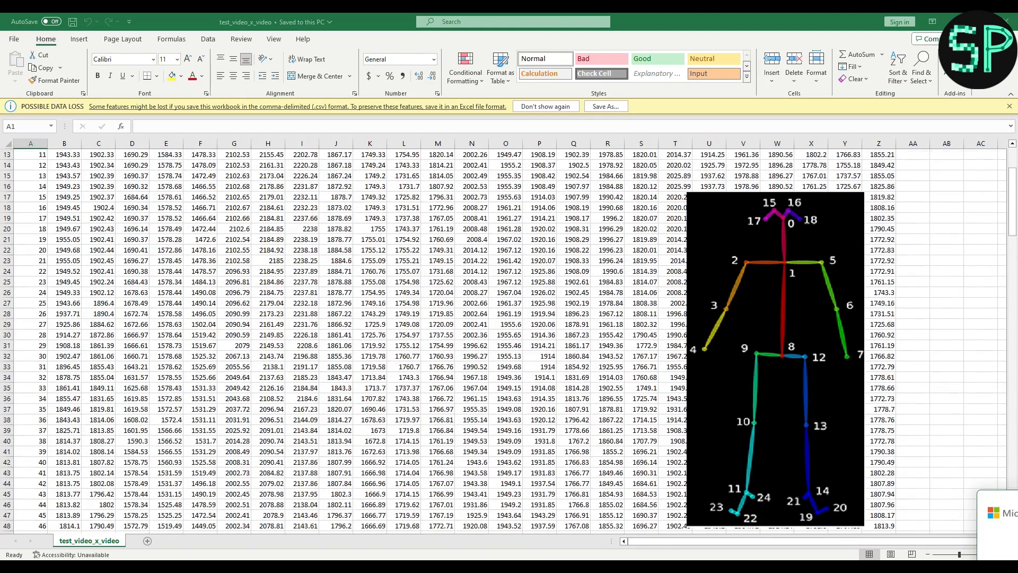
scroll(342, 142, "up", 4)
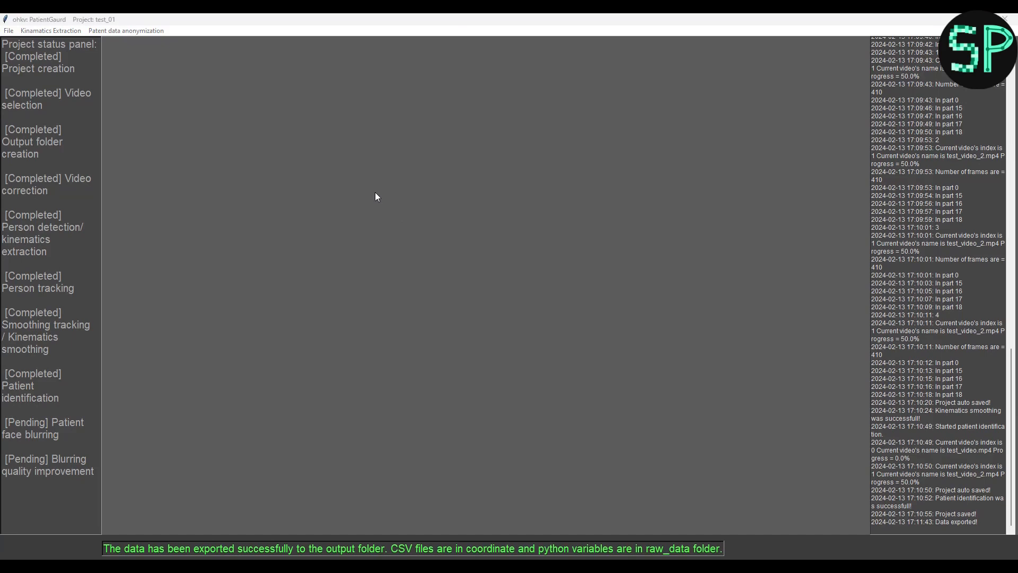
Step: Back in SecurePose, run patient blurring for all individuals with Gaussian blurring and close the completion notice
left_click(111, 33)
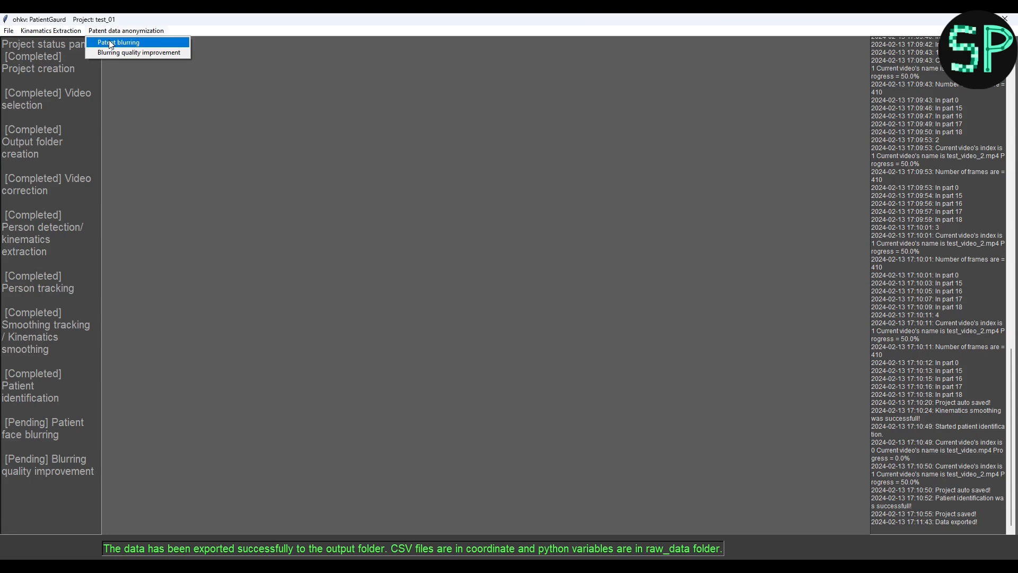
left_click(111, 43)
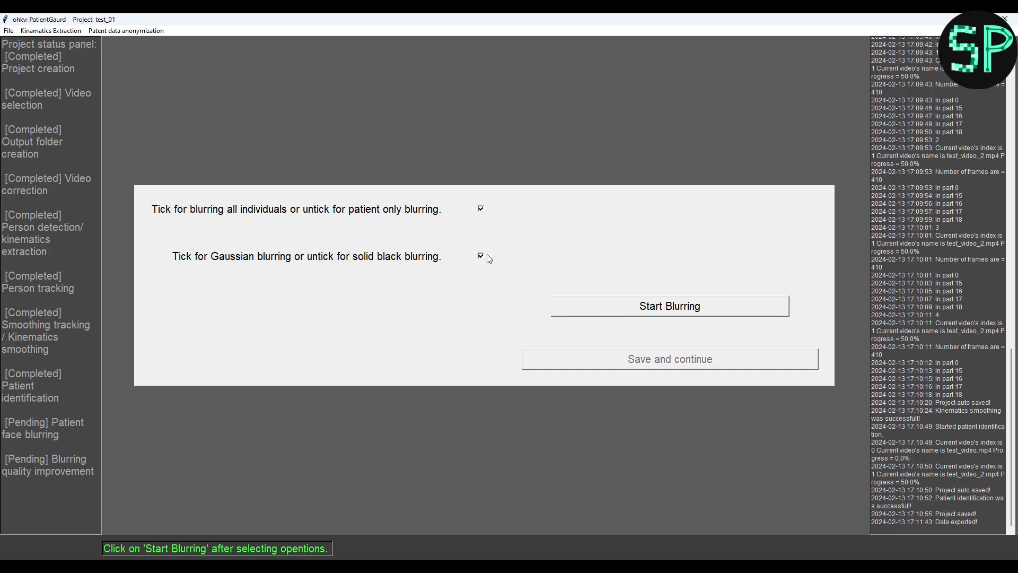
left_click(685, 308)
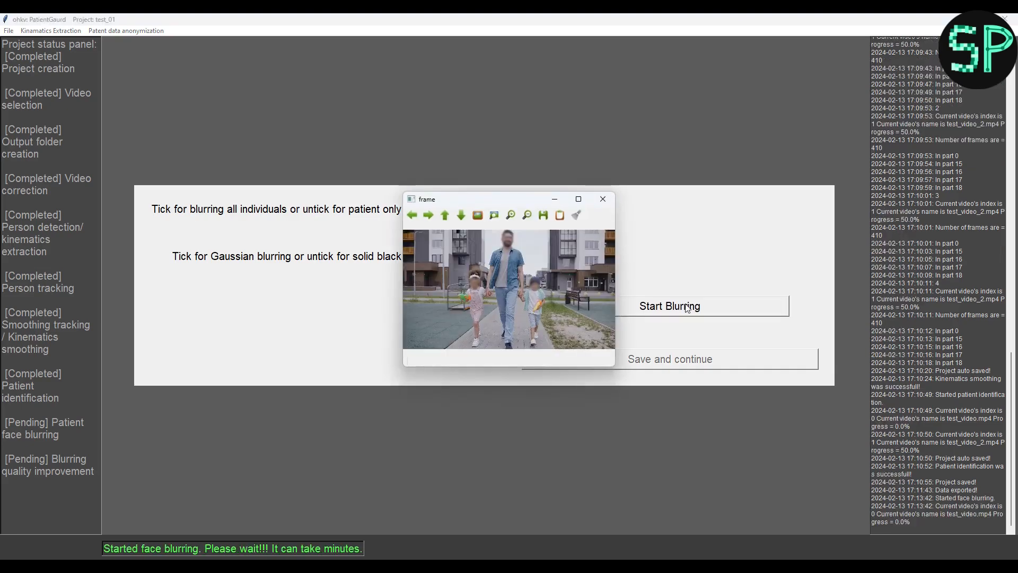
left_click(579, 200)
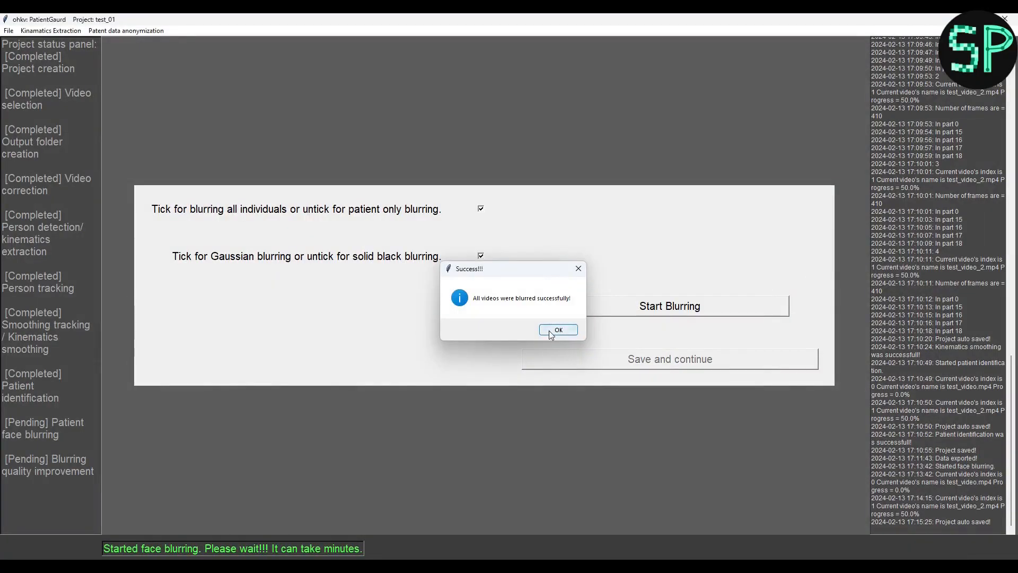
left_click(550, 330)
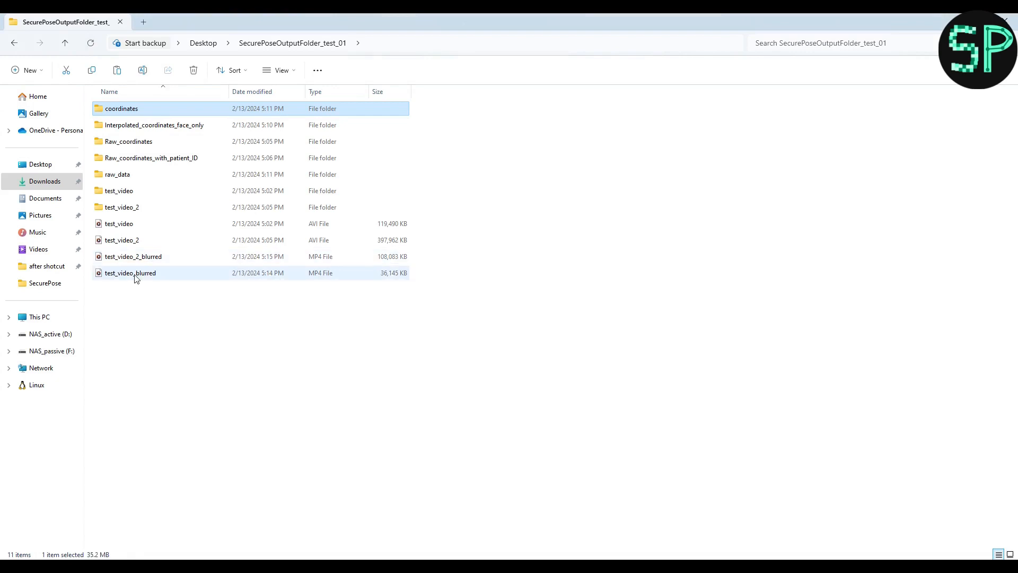
Step: Play test_video_blurred from the output folder, skip ahead to check the face blurring, and close the player
double_click(129, 275)
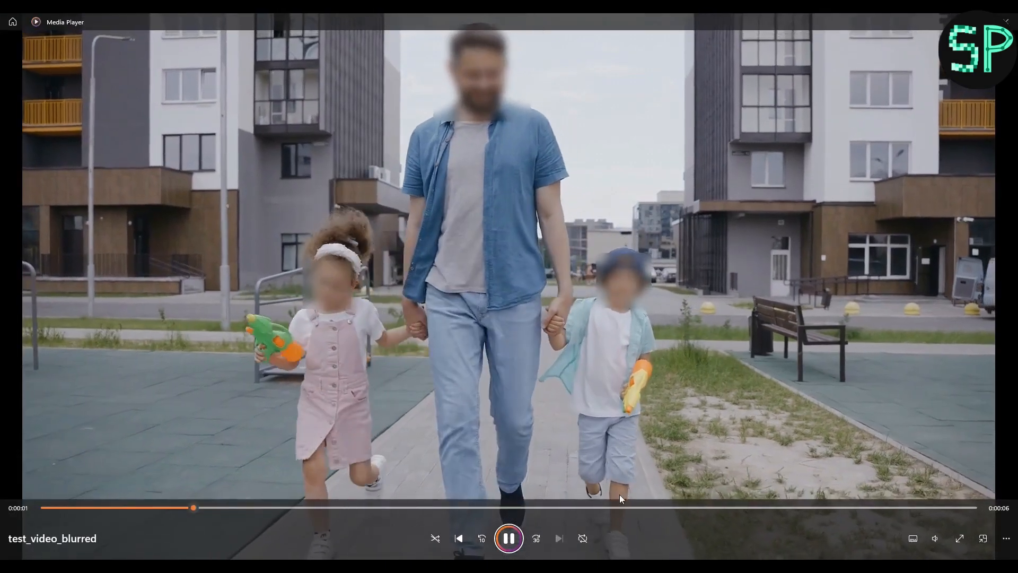
left_click(689, 507)
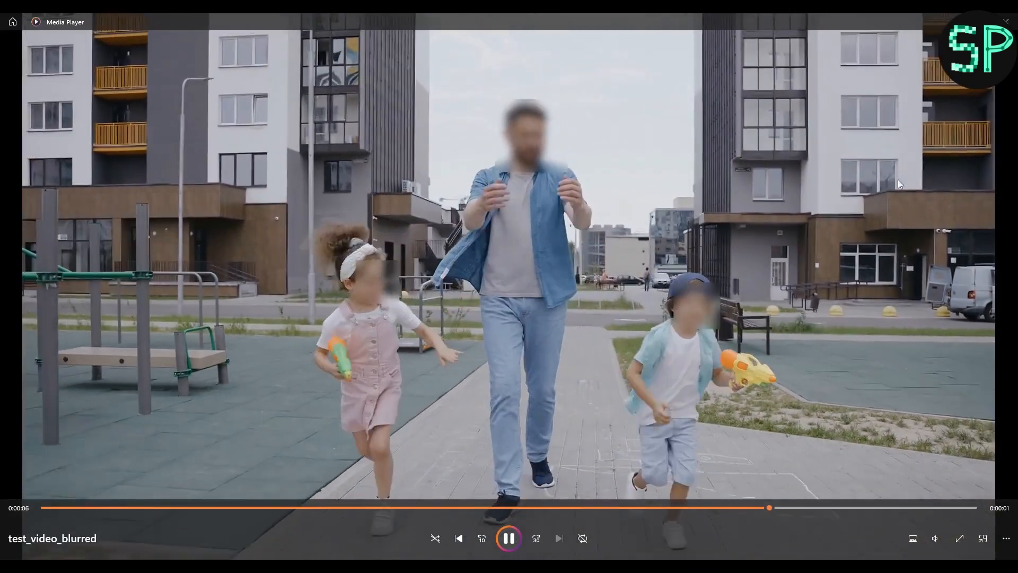
left_click(1005, 21)
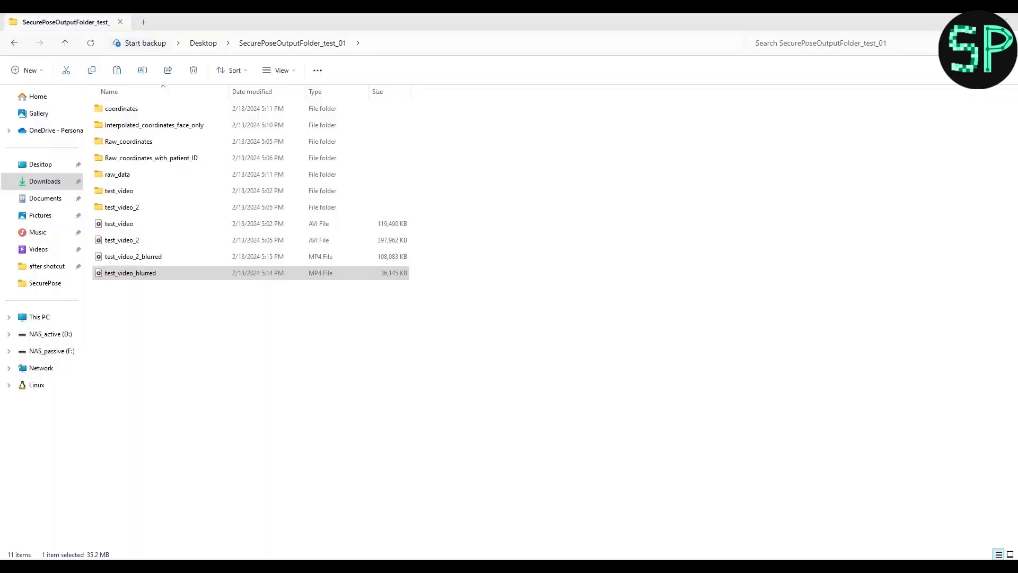
Step: Play test_video_2_blurred, skip through it to check the face blurring, and return to the output folder
double_click(136, 256)
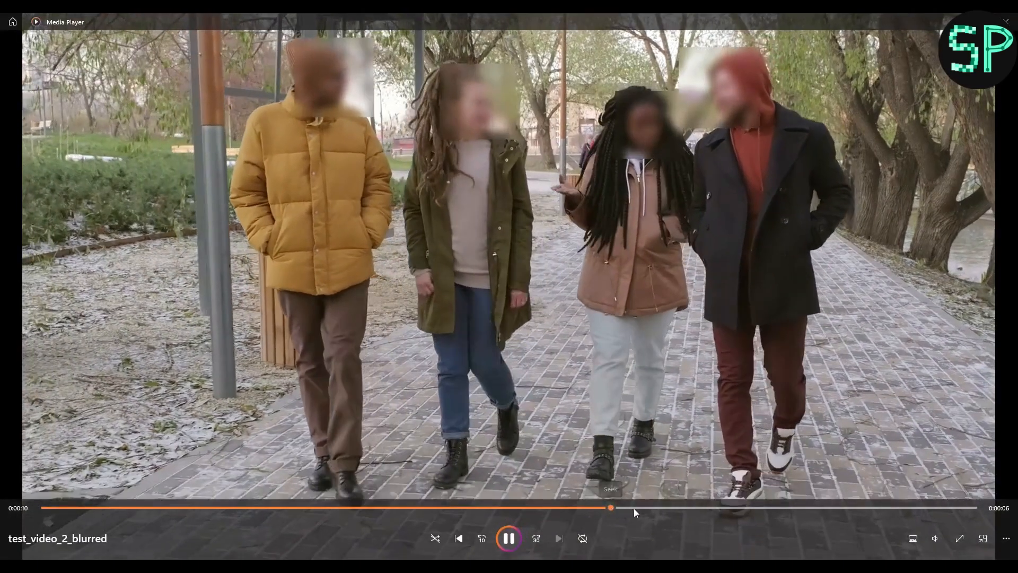
left_click(643, 508)
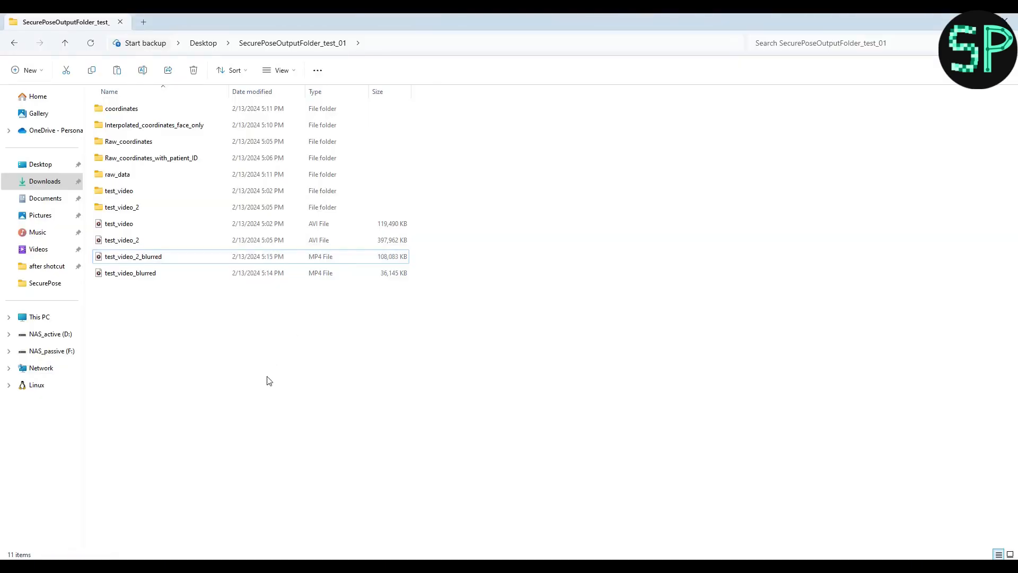
left_click(269, 380)
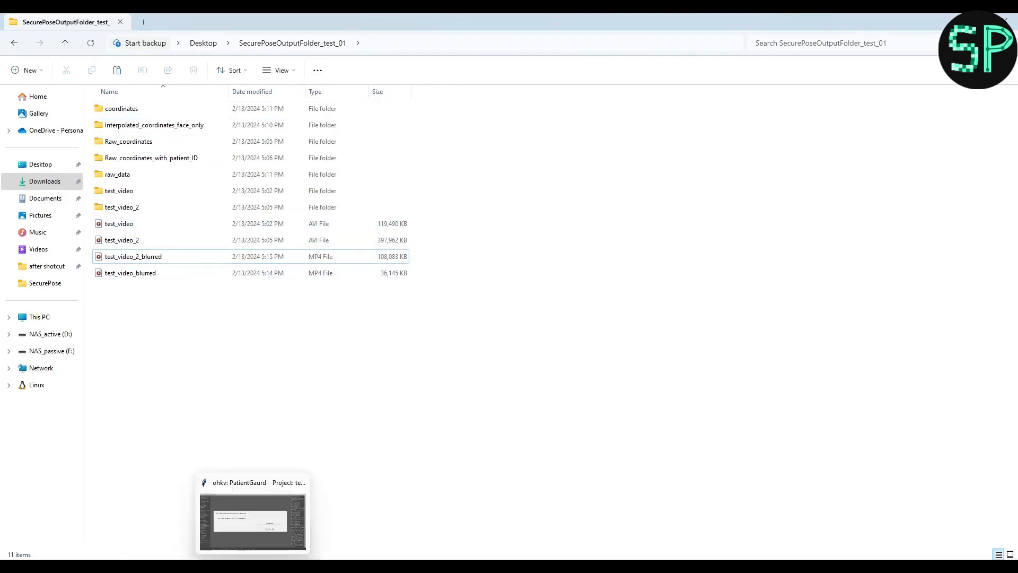
Step: Switch back to SecurePose and start the blurring quality improvement for the blurred videos
left_click(253, 533)
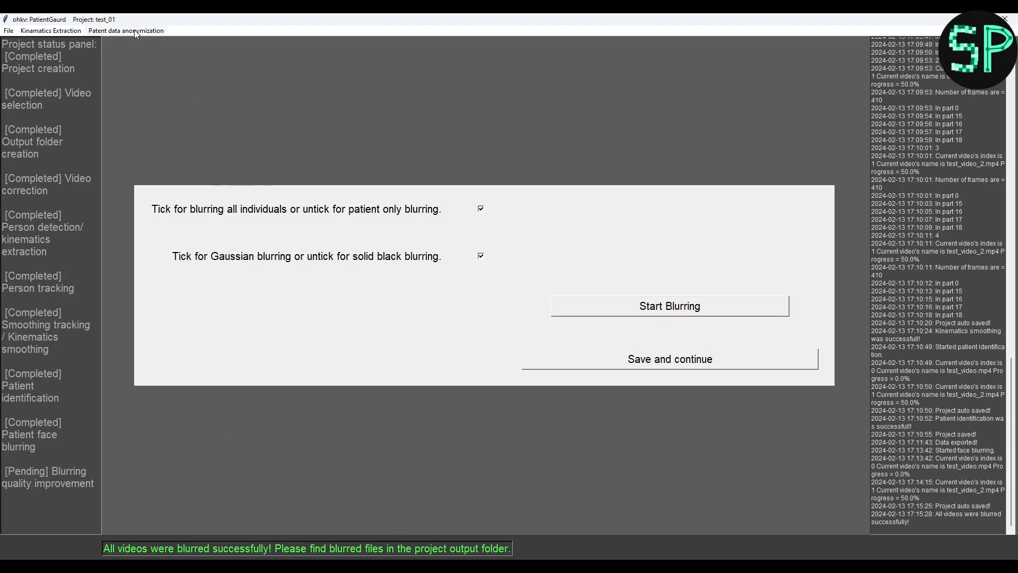
left_click(148, 31)
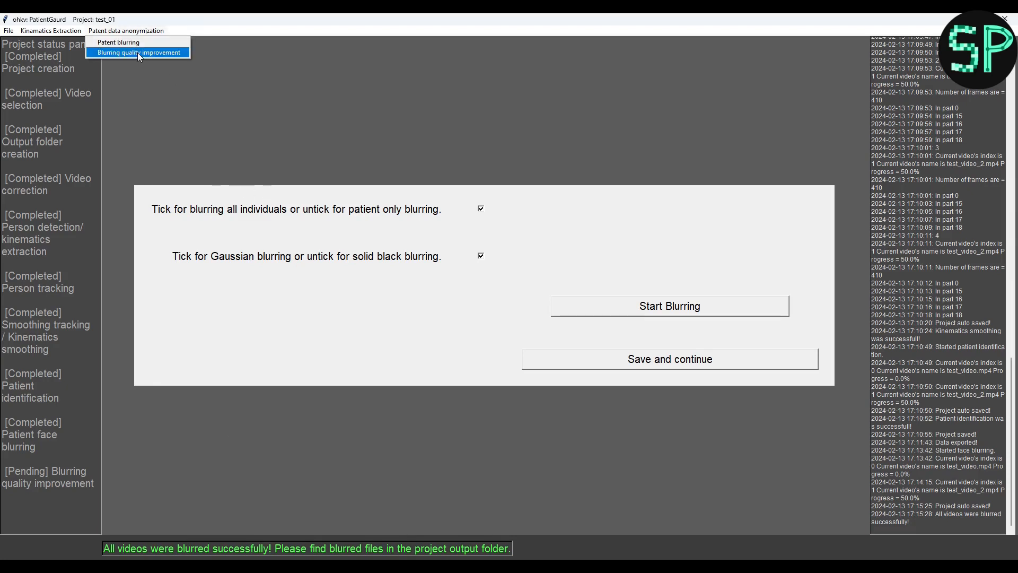
left_click(137, 52)
left_click(484, 281)
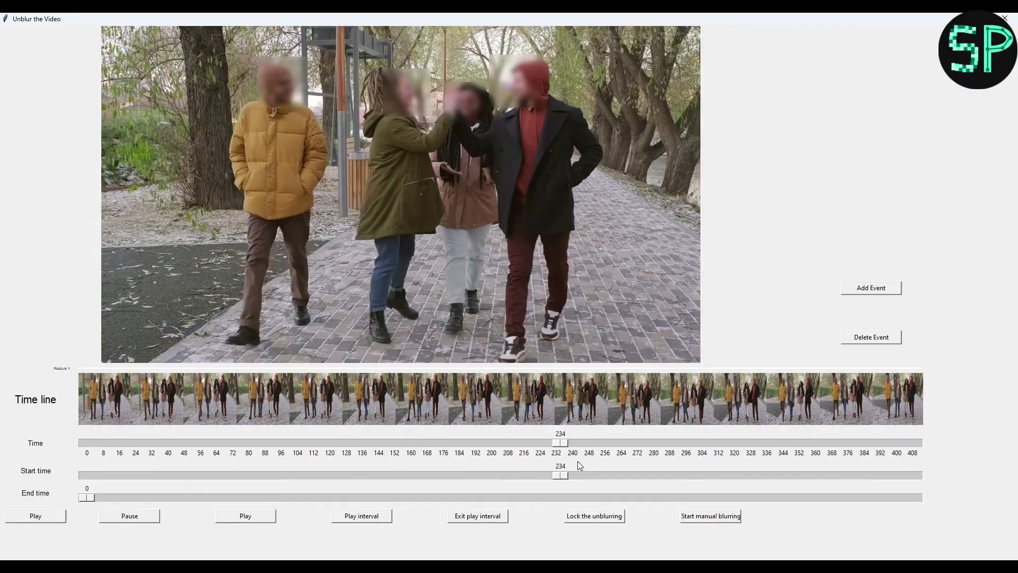
Step: Add an unblurring event from frame 362 to frame 364 of the four-person video and lock the unblurring
left_click_drag(561, 443, 834, 443)
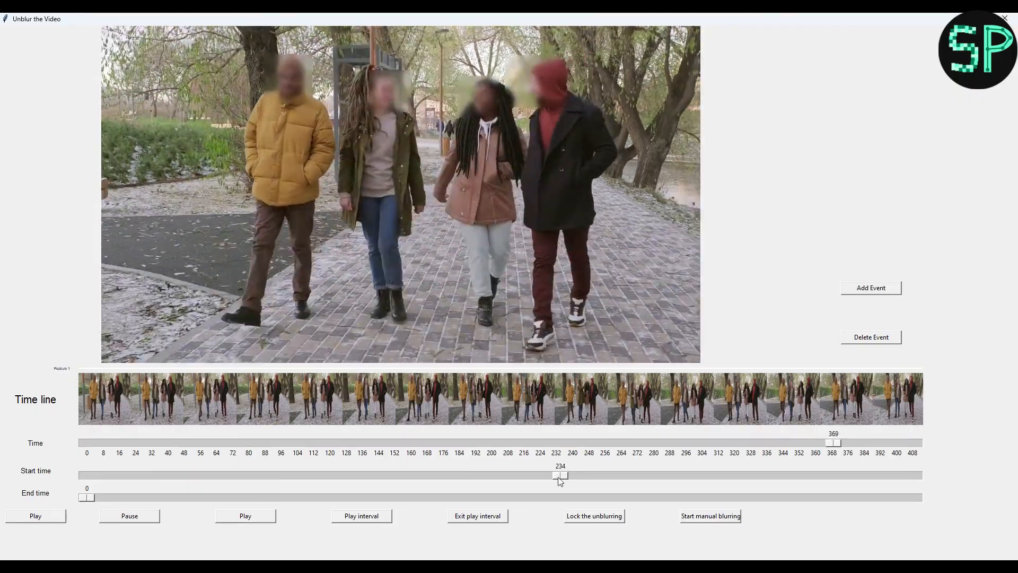
left_click_drag(560, 475, 813, 475)
left_click_drag(87, 497, 820, 475)
left_click(370, 520)
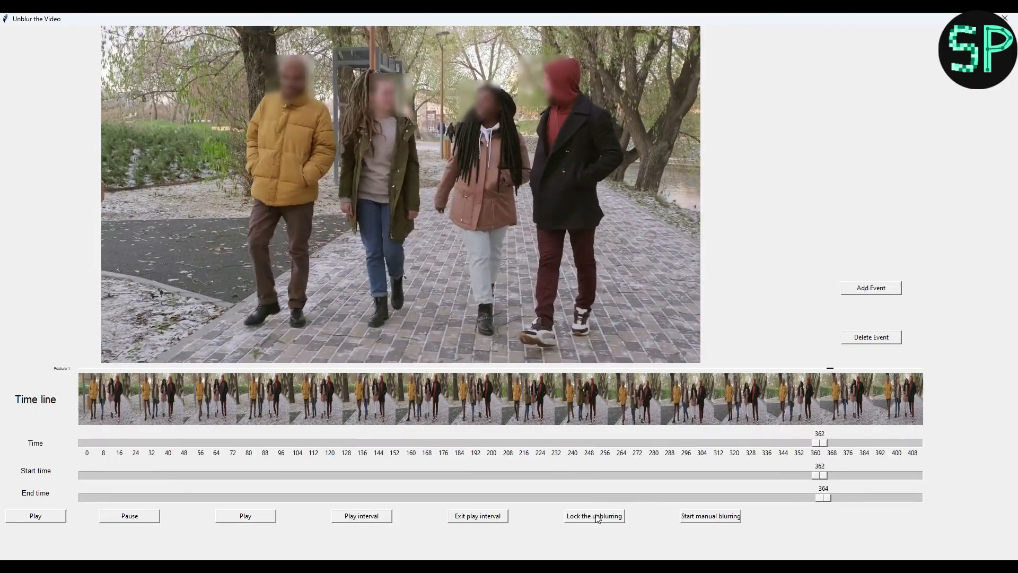
left_click(599, 517)
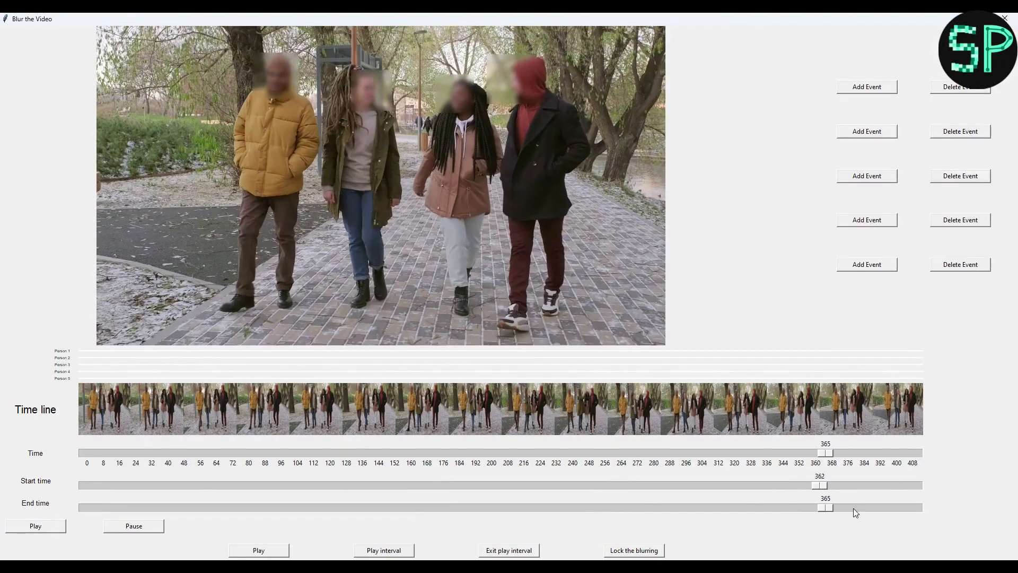
Step: Add manual blurring events for Person 1 to Person 4 over frames 362 to 364 and lock the blurring
left_click(867, 131)
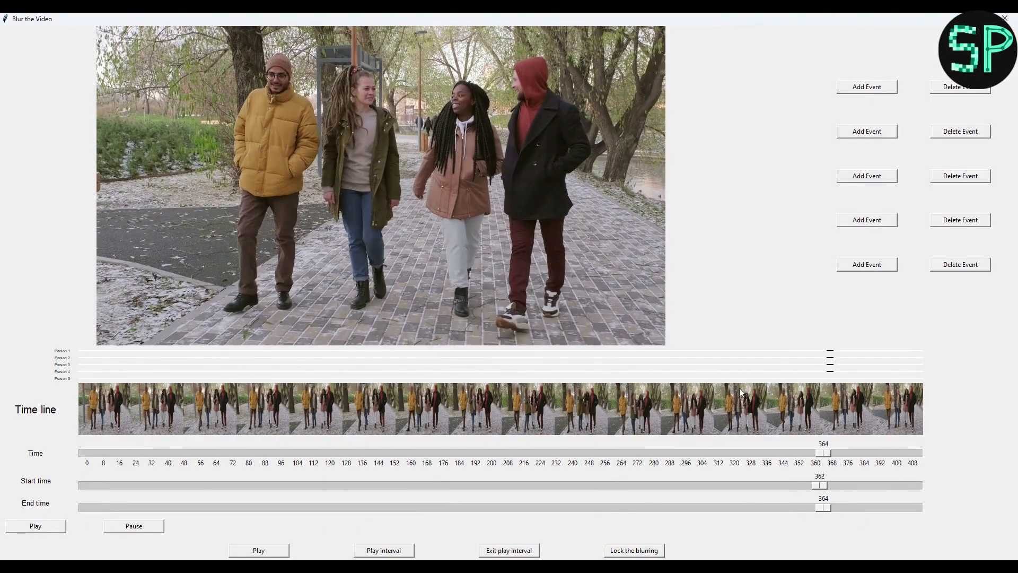
left_click(641, 550)
mouse_move(252, 565)
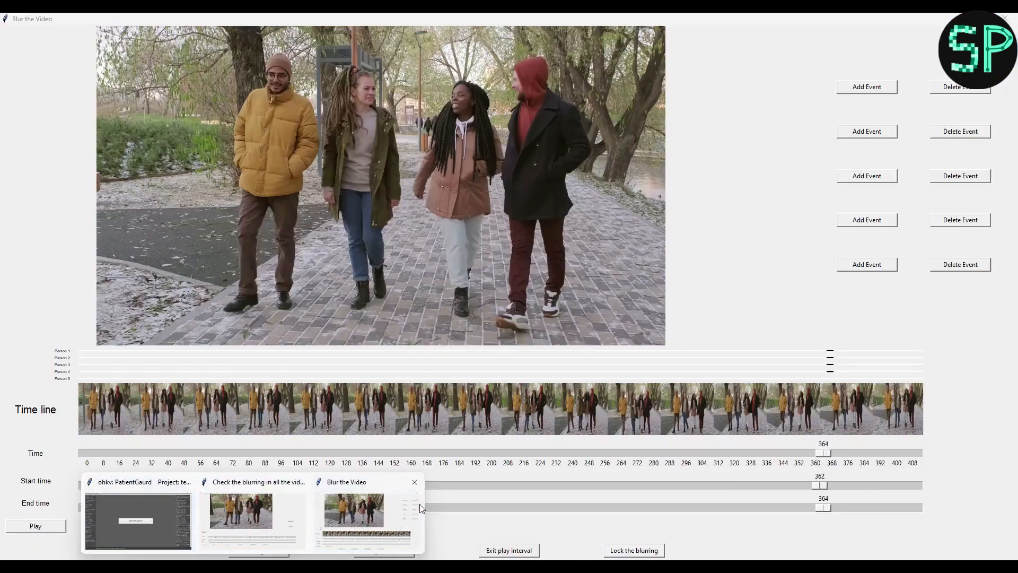